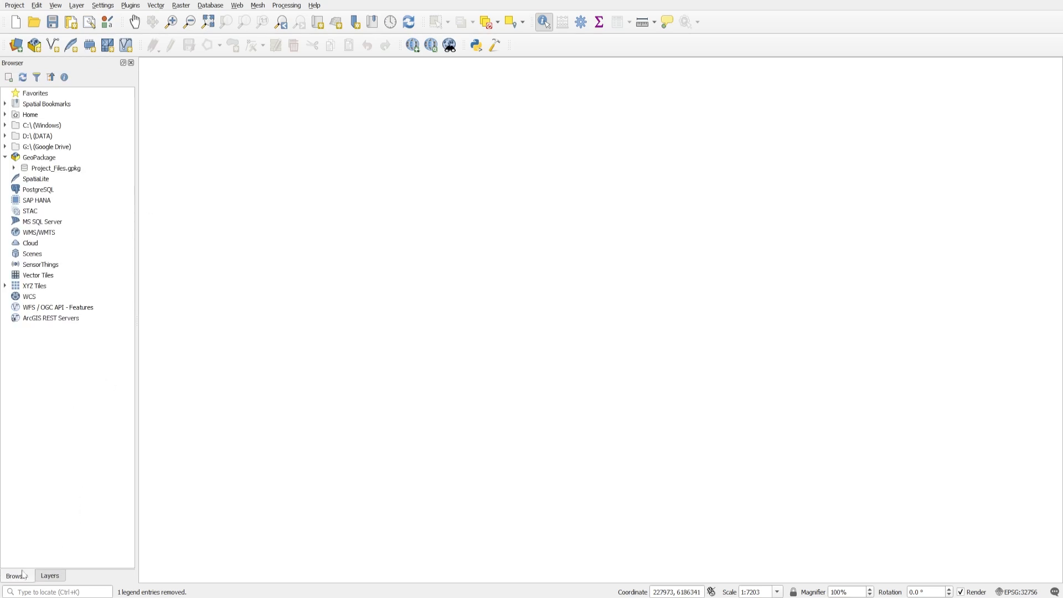
# Connect the Project_Files.gpkg GeoPackage from the Tutorial folder and add its DTM raster to the map.
pyautogui.rightClick(37, 159)
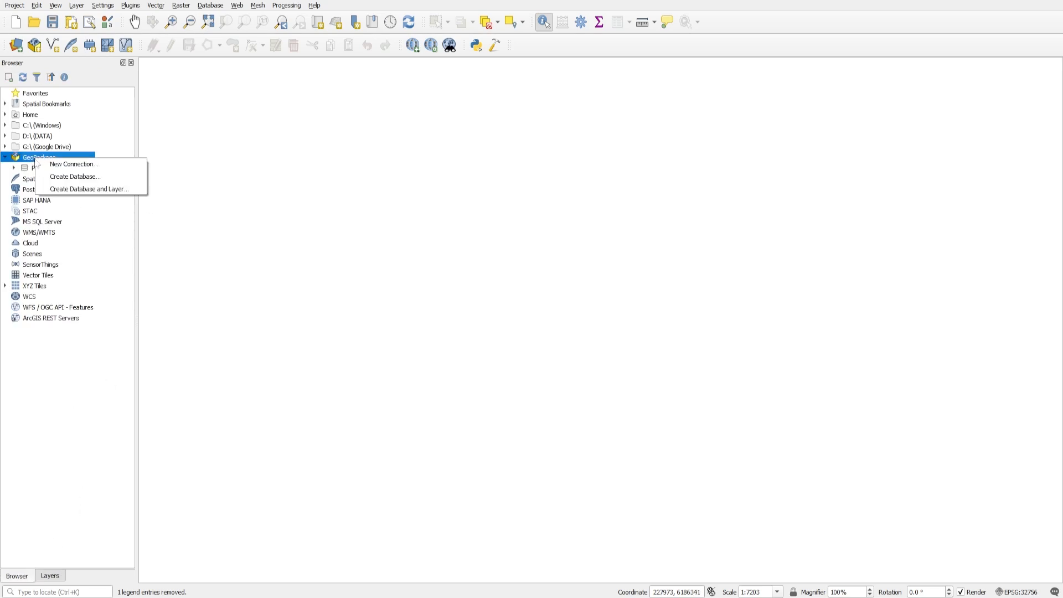
pyautogui.click(85, 165)
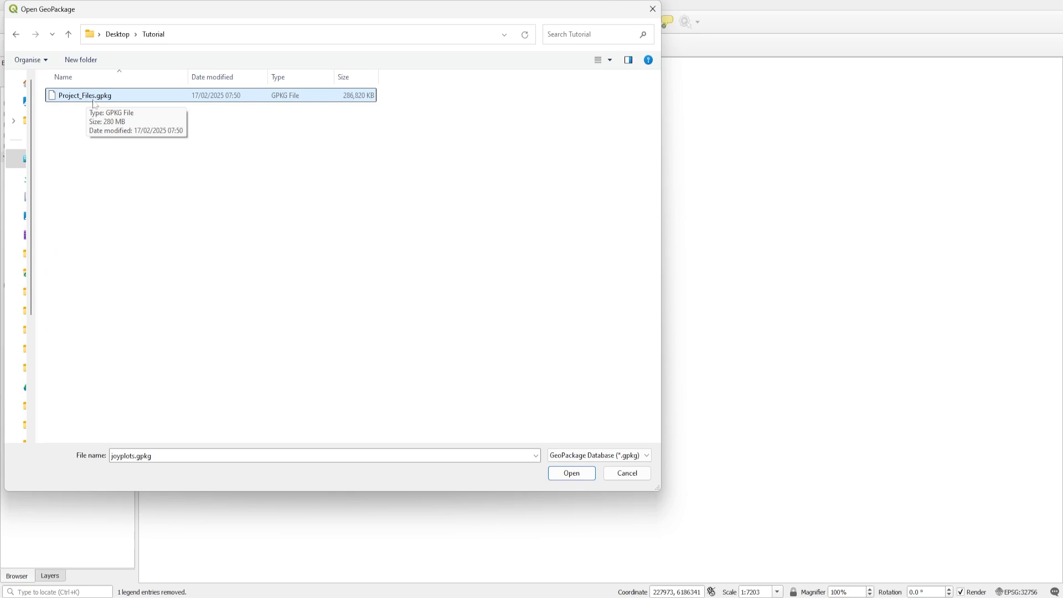
pyautogui.click(571, 473)
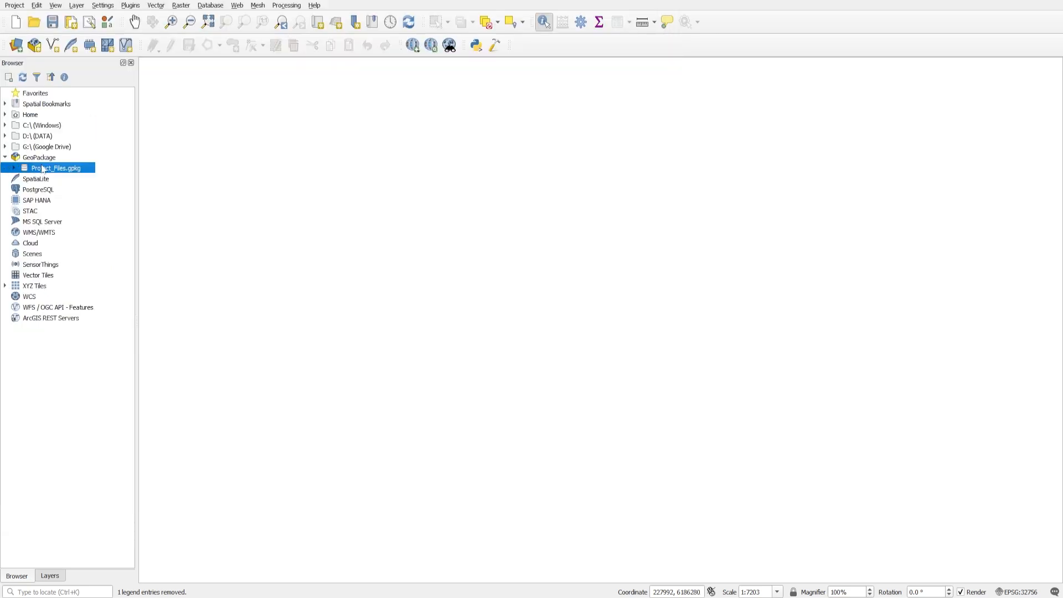
pyautogui.click(15, 169)
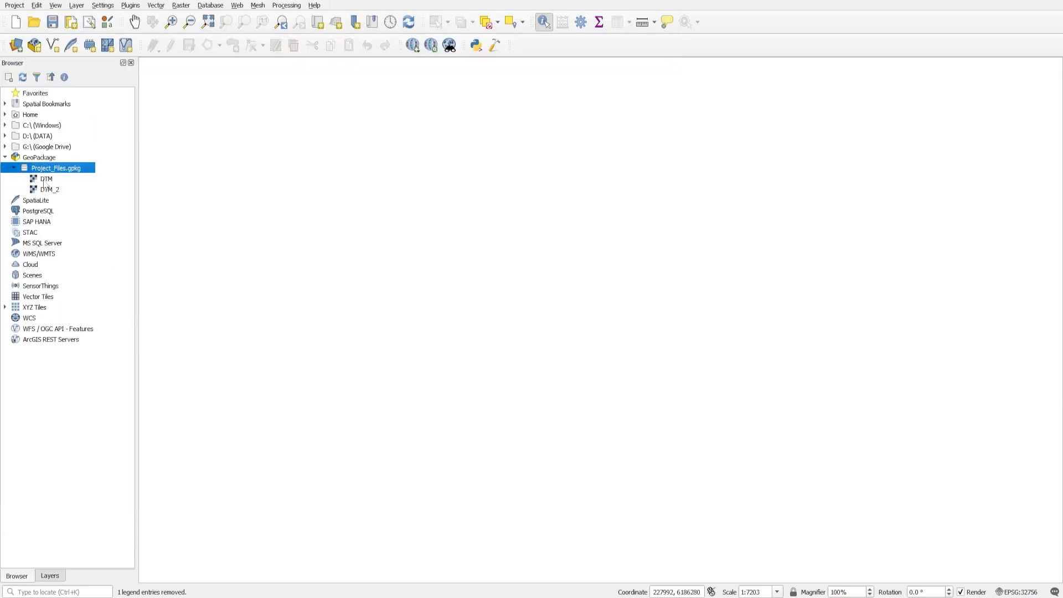
pyautogui.doubleClick(45, 180)
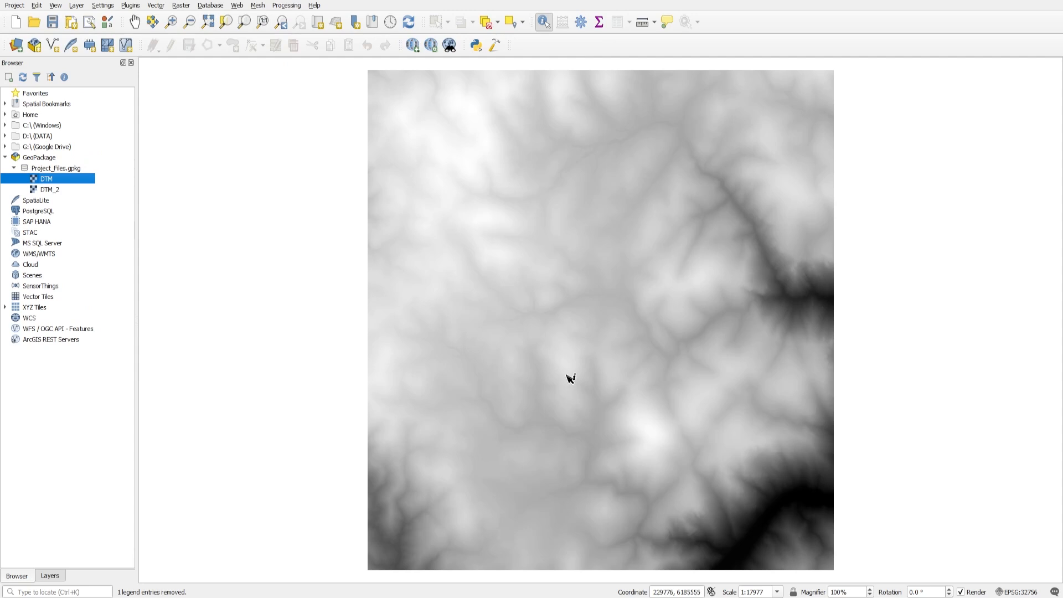
pyautogui.click(50, 577)
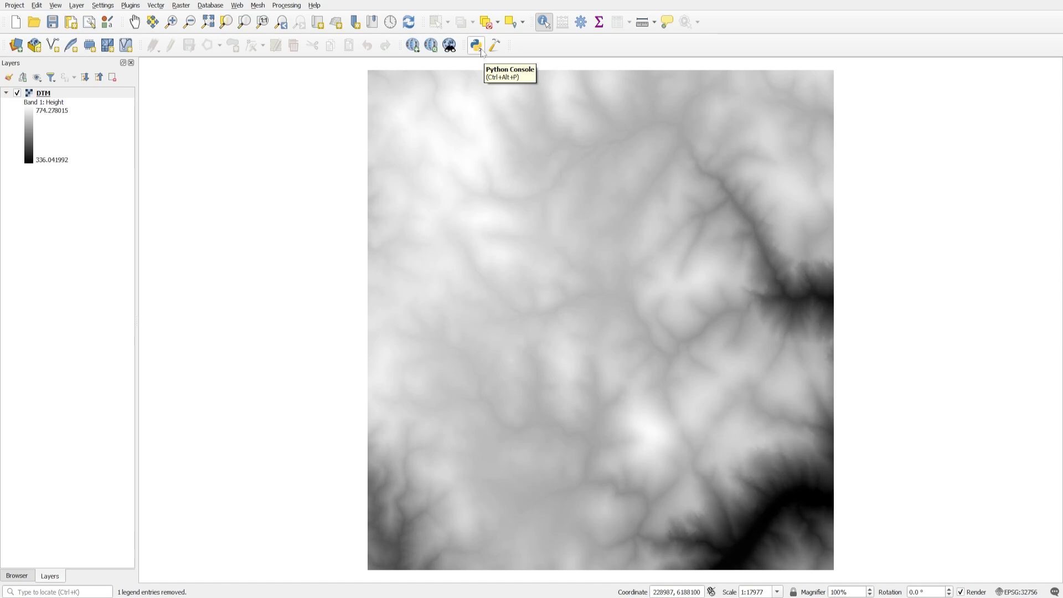
# Open "SCRIPT - Slope Extraction with Legend.py" in the Python Console editor and review its general, legend and slope style parameters.
pyautogui.click(481, 51)
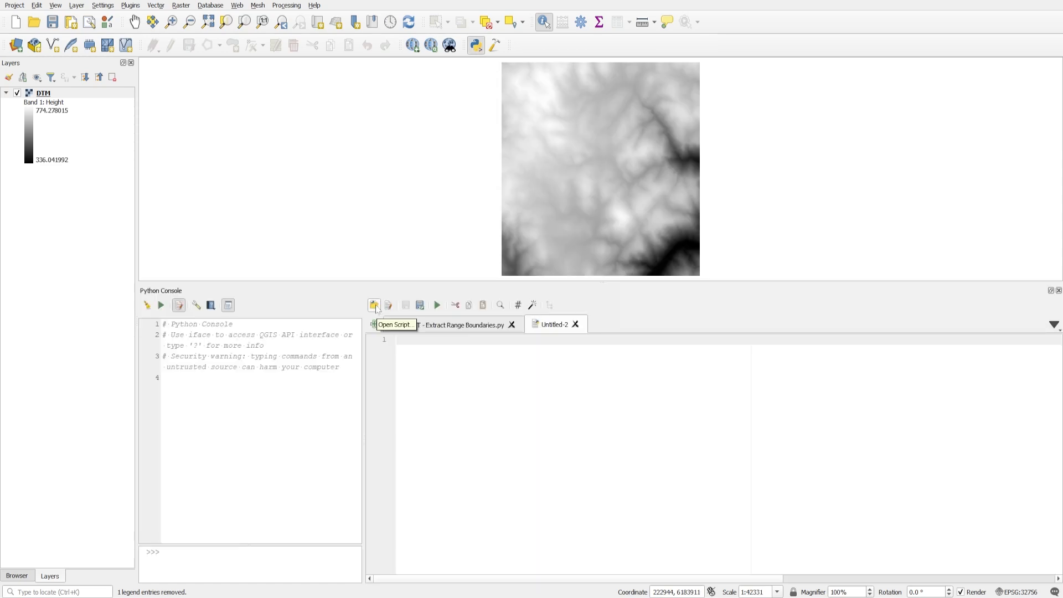
pyautogui.click(375, 307)
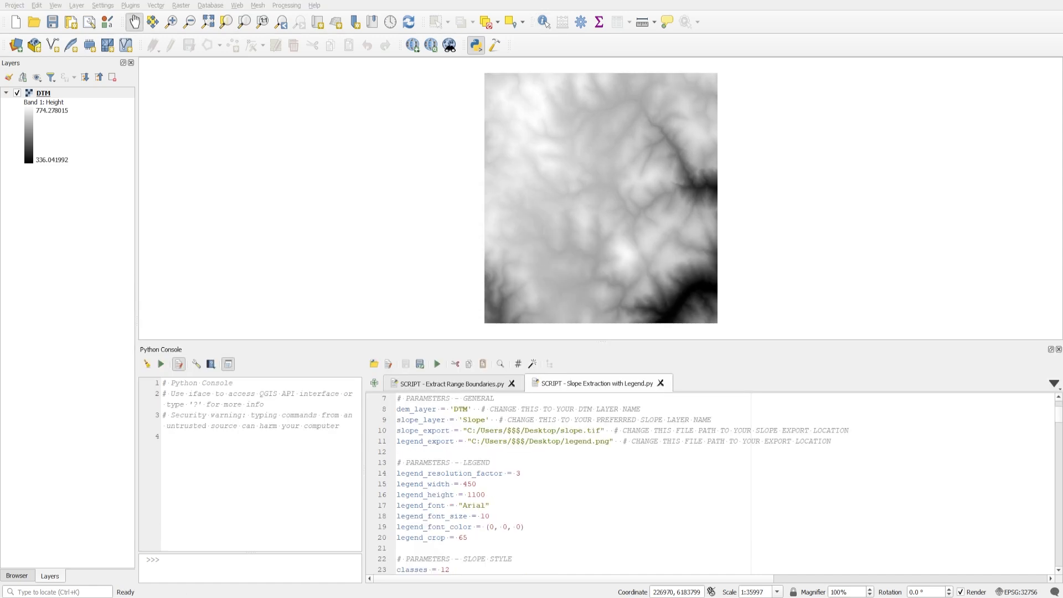
pyautogui.scroll(-5, 709, 481)
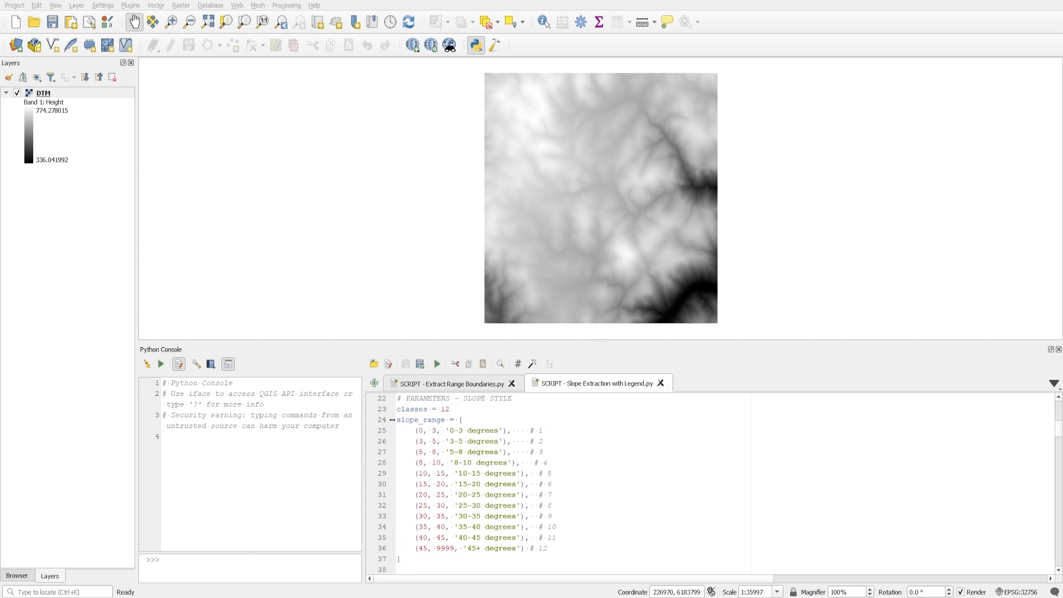
pyautogui.scroll(-5, 709, 482)
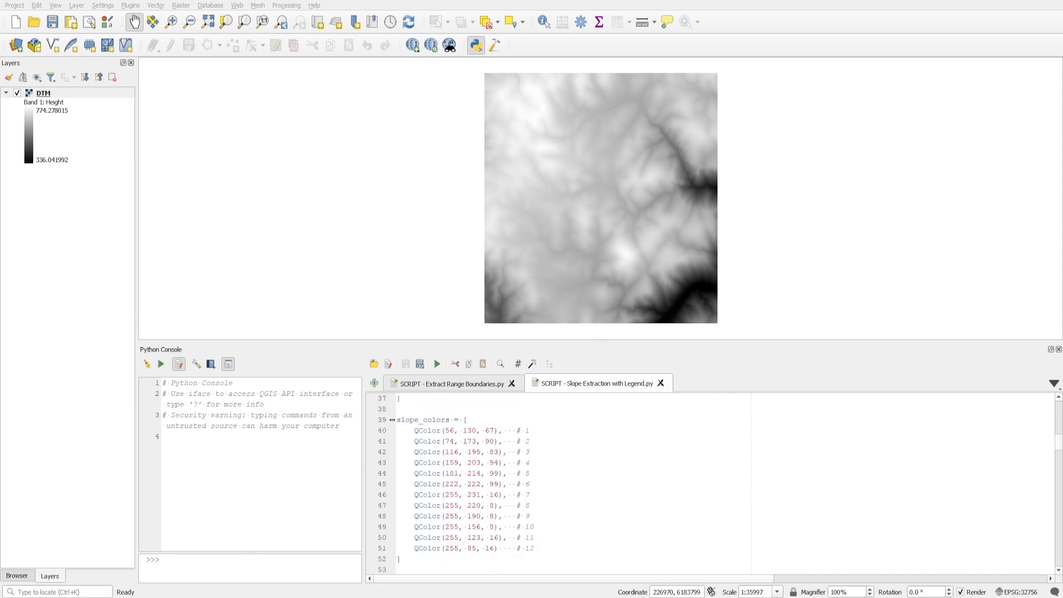
pyautogui.scroll(9, 709, 482)
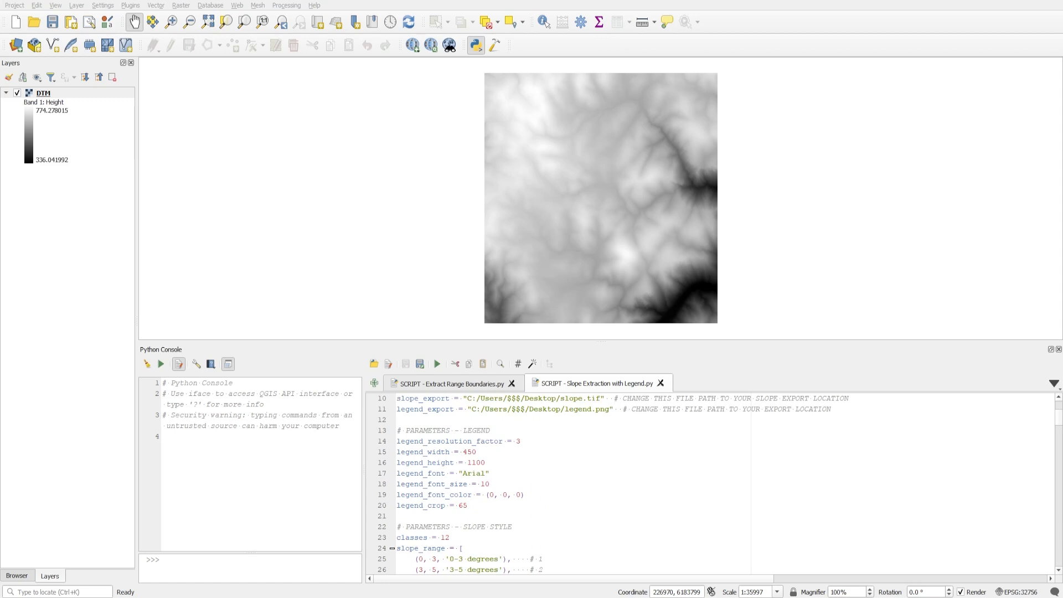
pyautogui.scroll(1, 709, 481)
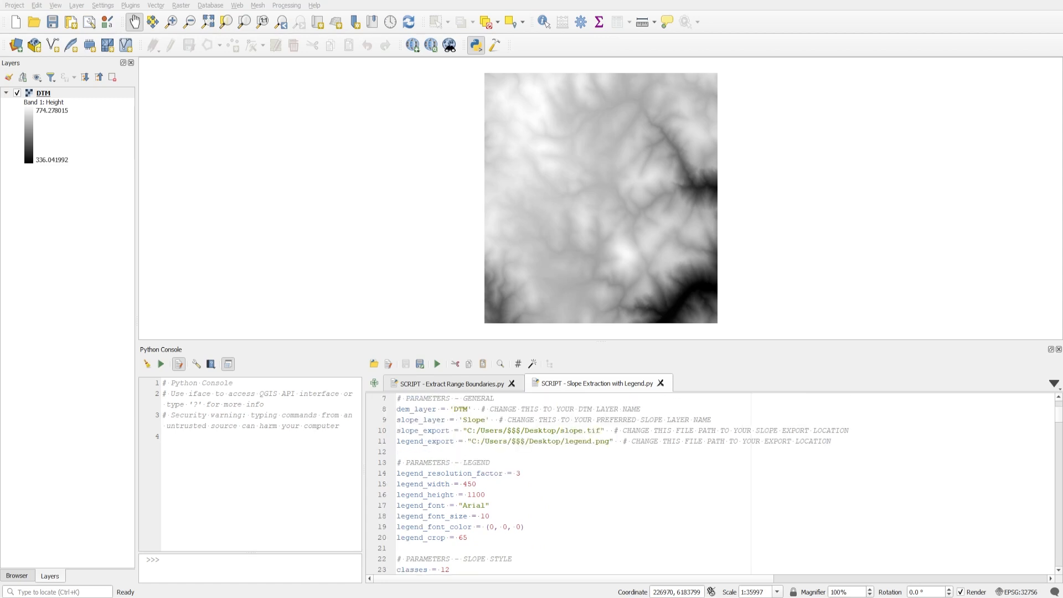
# Point the script's slope_export and legend_export paths to the Desktop/Tutorial folder, keeping the file names slope.tif and legend.png.
pyautogui.moveTo(467, 430); pyautogui.dragTo(560, 430)
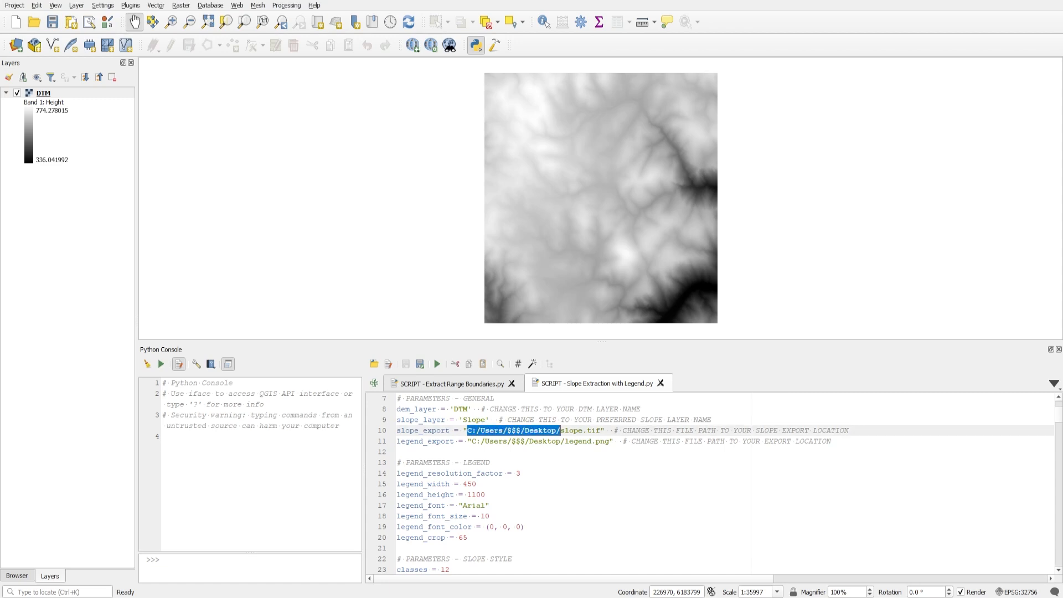
pyautogui.write('C:/Users/georg/Desktop/Tutorial')
pyautogui.moveTo(472, 440); pyautogui.dragTo(565, 440)
pyautogui.write('C:/Users/georg/Desktop/Tutorial')
pyautogui.write('/')
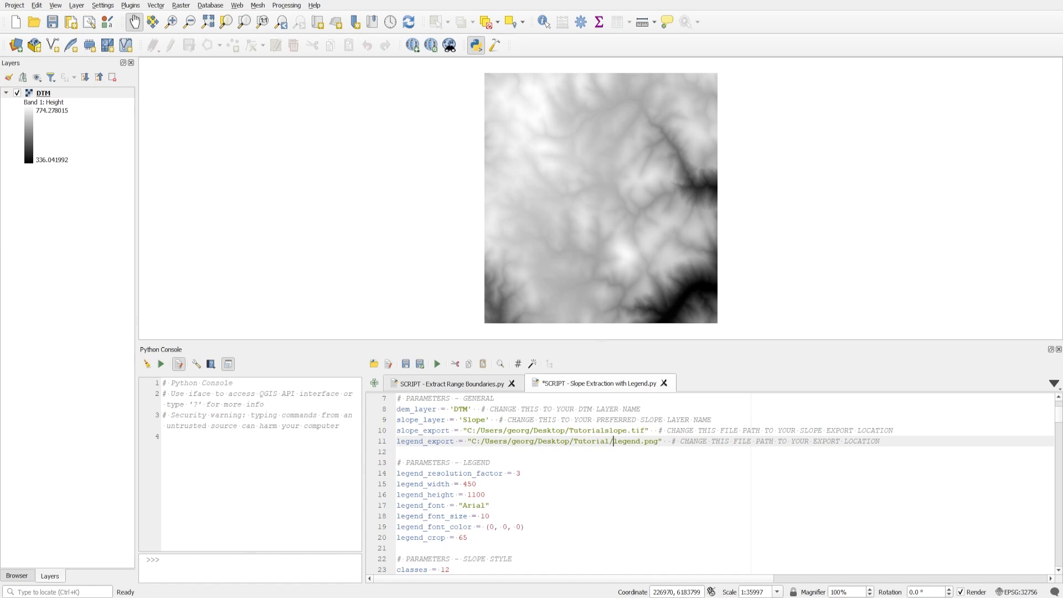
pyautogui.click(605, 431)
pyautogui.write('/')
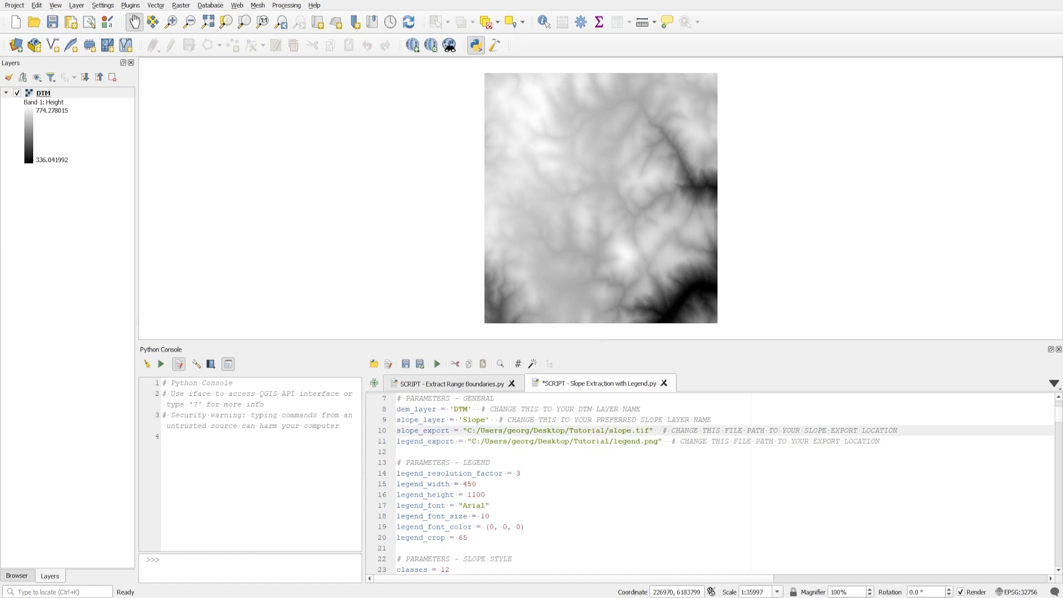
# Run the slope extraction script and check the exported legend.png in the Tutorial folder.
pyautogui.click(437, 364)
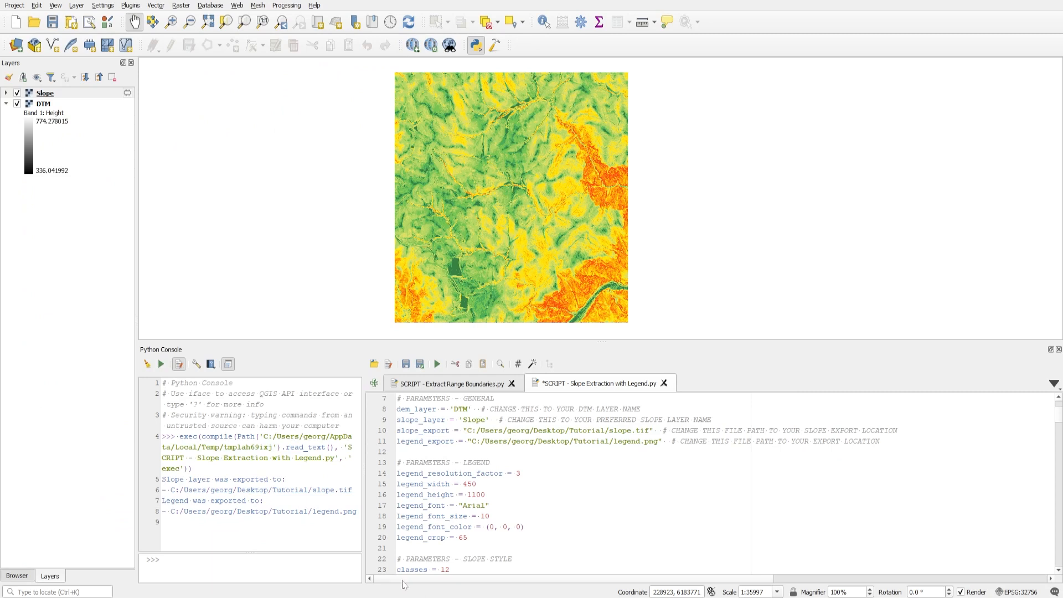
pyautogui.click(402, 597)
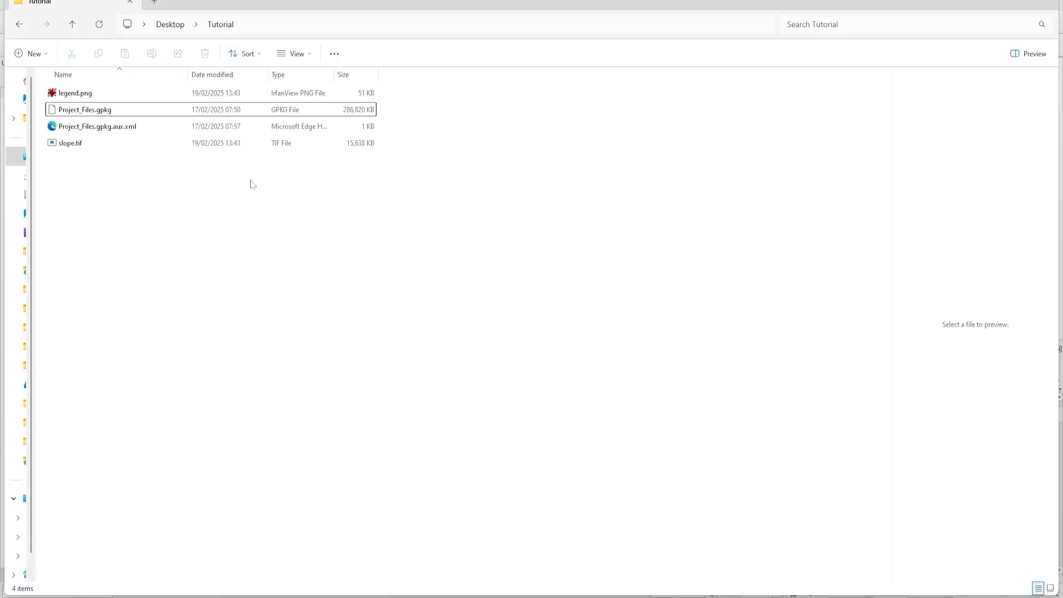
pyautogui.click(83, 96)
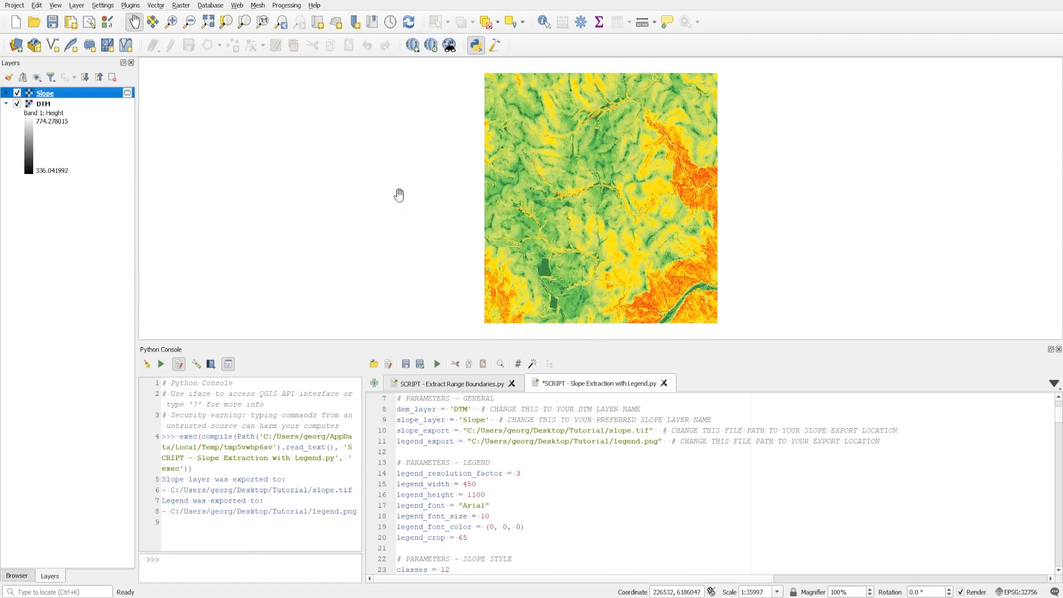
# Expand the Slope layer's legend and compare its classes with the slope_range list in the script.
pyautogui.click(6, 93)
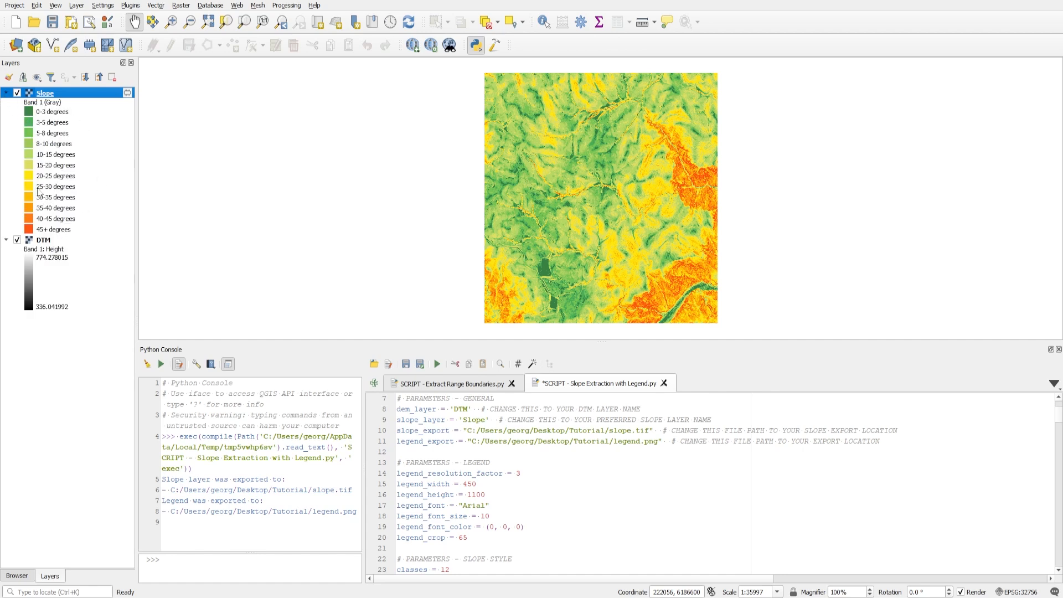
pyautogui.scroll(-4, 553, 482)
pyautogui.scroll(-1, 554, 482)
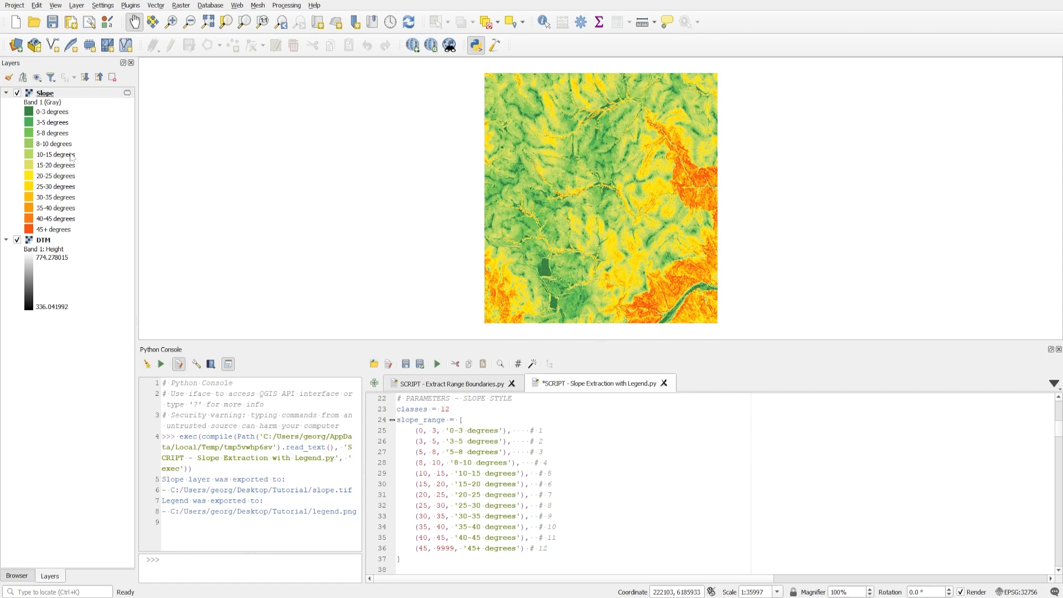
# Style the Slope layer as singleband gray with Clip to MinMax contrast, minimum 10 and maximum 15.
pyautogui.click(49, 95)
pyautogui.doubleClick(49, 94)
pyautogui.click(288, 132)
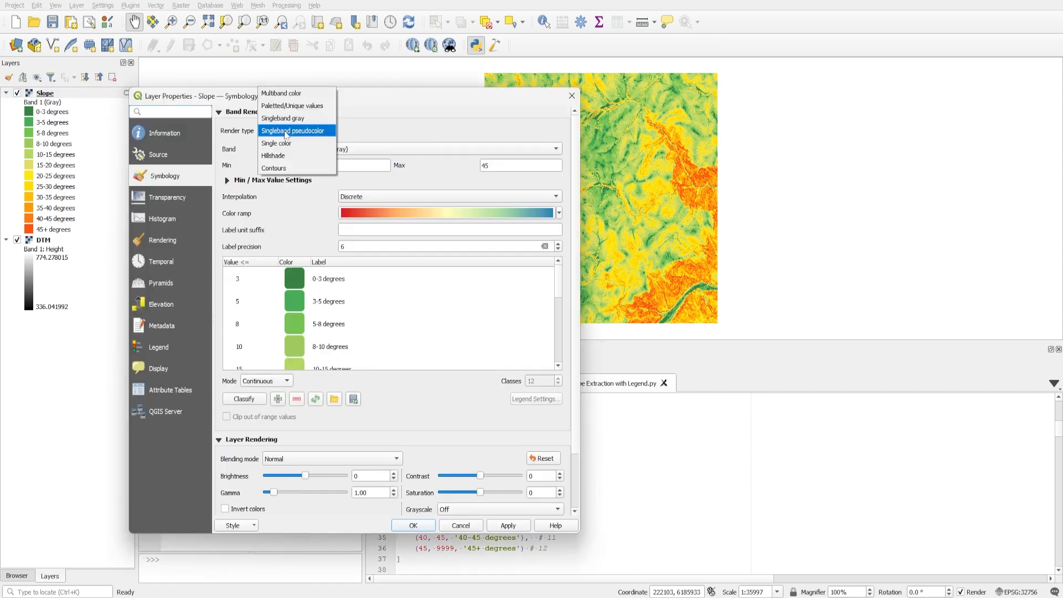
pyautogui.click(278, 119)
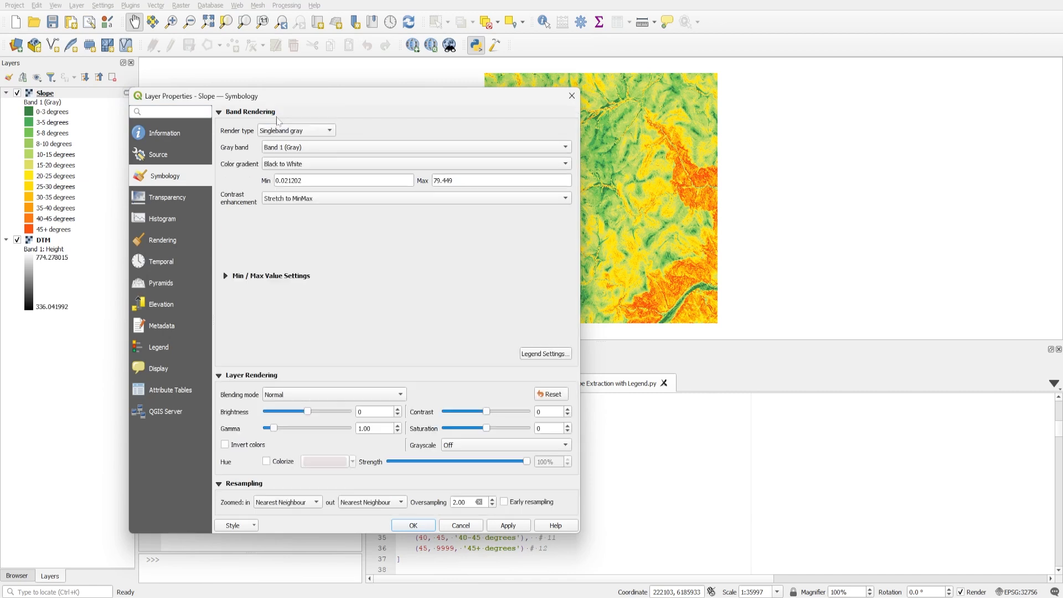
pyautogui.click(276, 200)
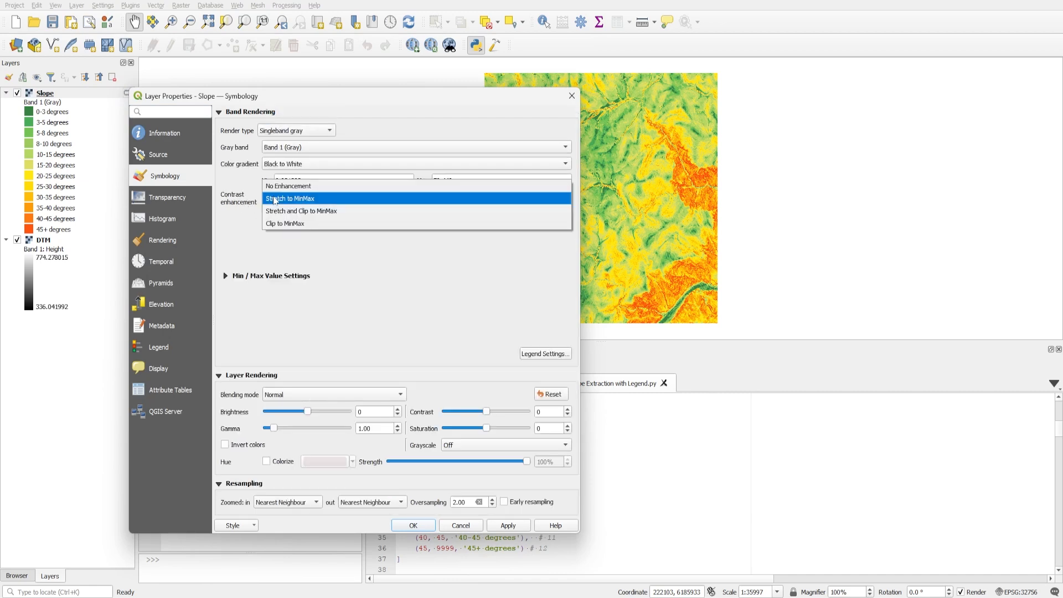
pyautogui.click(294, 223)
pyautogui.doubleClick(279, 181)
pyautogui.write('10')
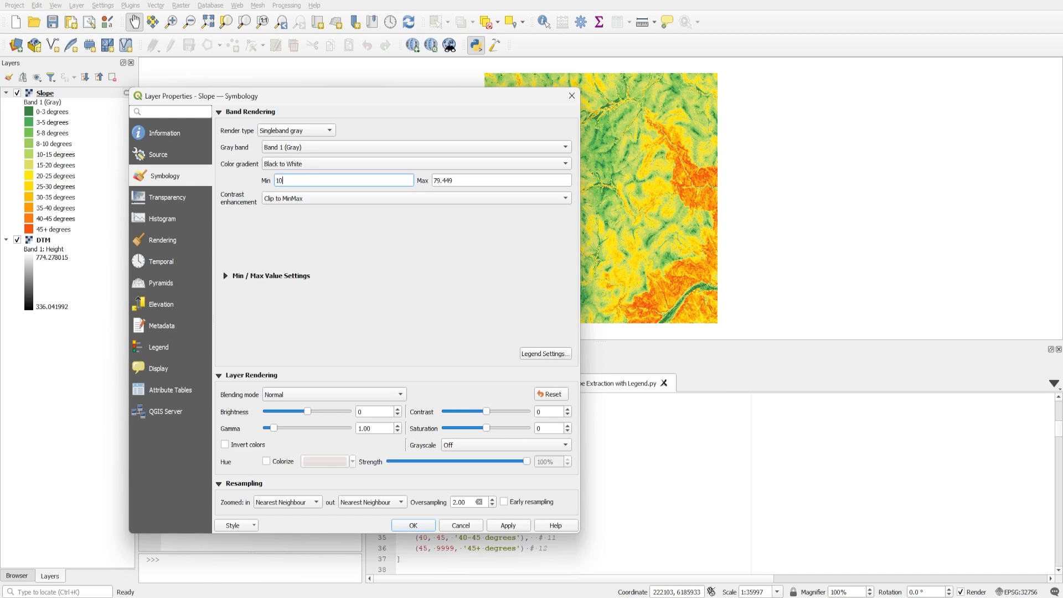
pyautogui.press('Tab')
pyautogui.write('15')
pyautogui.click(512, 526)
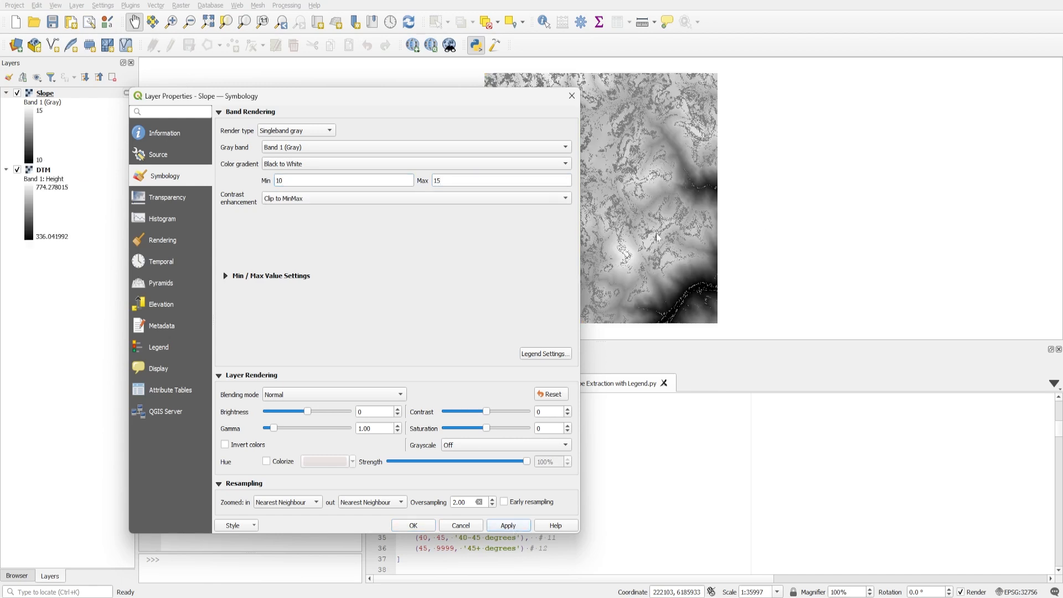
pyautogui.click(419, 527)
# Hide the DTM layer and inspect the clipped slope areas up close on the map.
pyautogui.scroll(1, 392, 155)
pyautogui.moveTo(564, 168); pyautogui.dragTo(398, 193)
pyautogui.scroll(1, 331, 193)
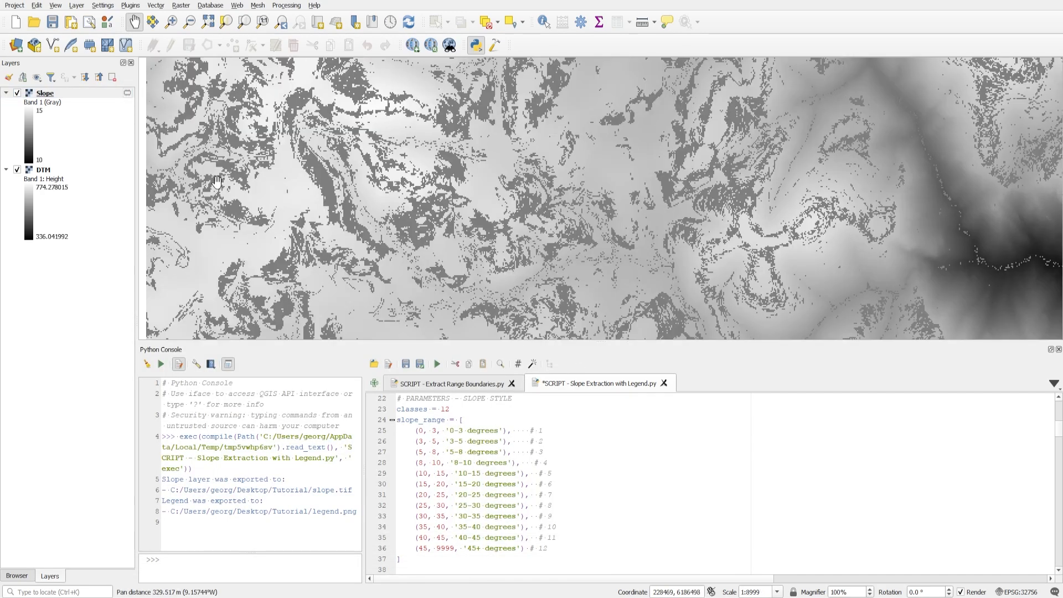
pyautogui.click(17, 170)
pyautogui.moveTo(299, 88); pyautogui.dragTo(338, 180)
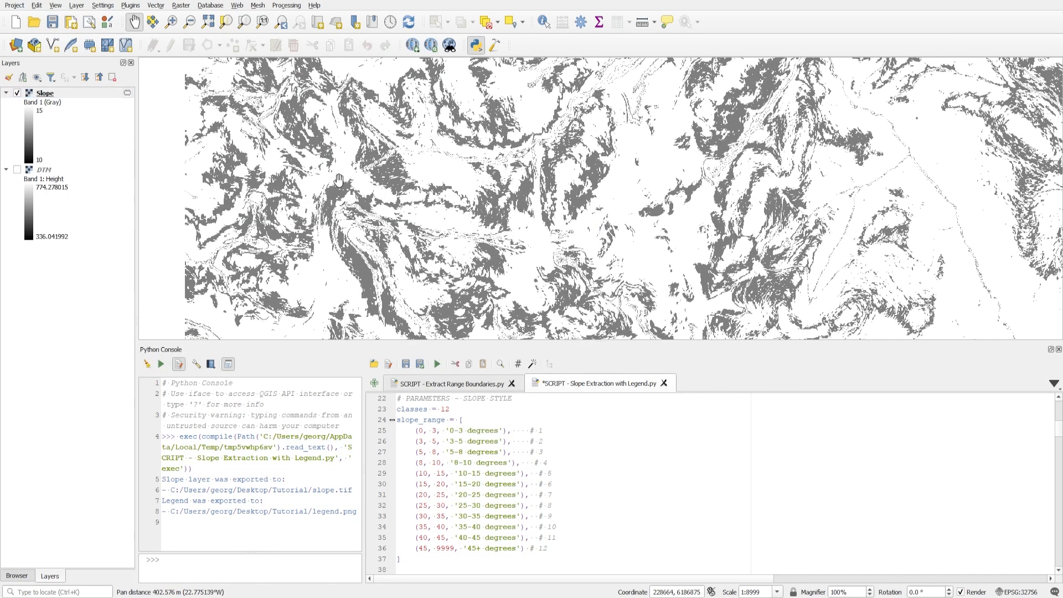
pyautogui.moveTo(708, 191); pyautogui.dragTo(491, 244)
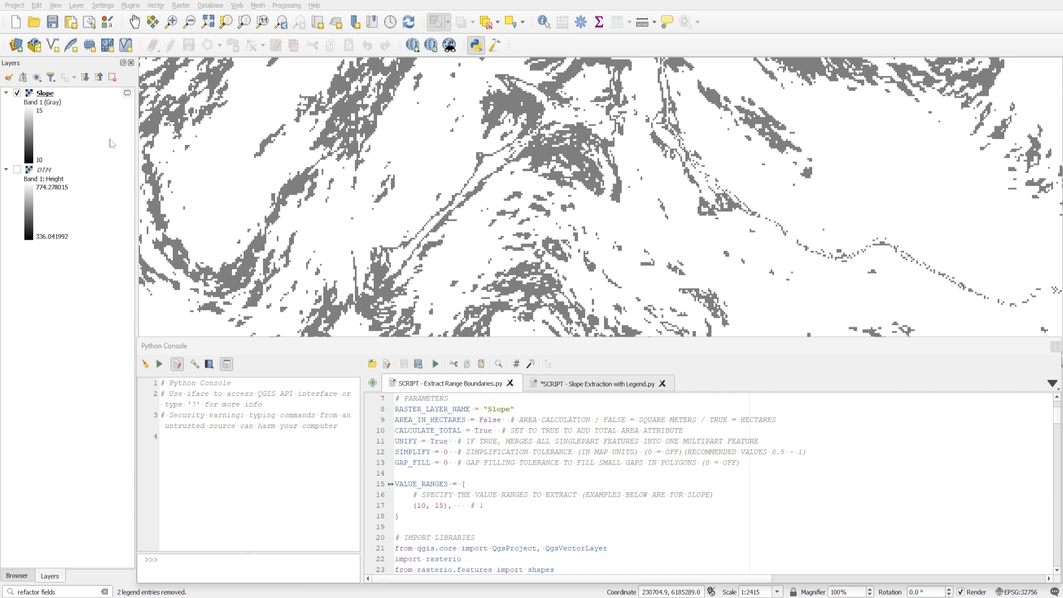
# Review the RASTER_LAYER_NAME and VALUE_RANGES parameters in the Extract Range Boundaries script.
pyautogui.click(487, 409)
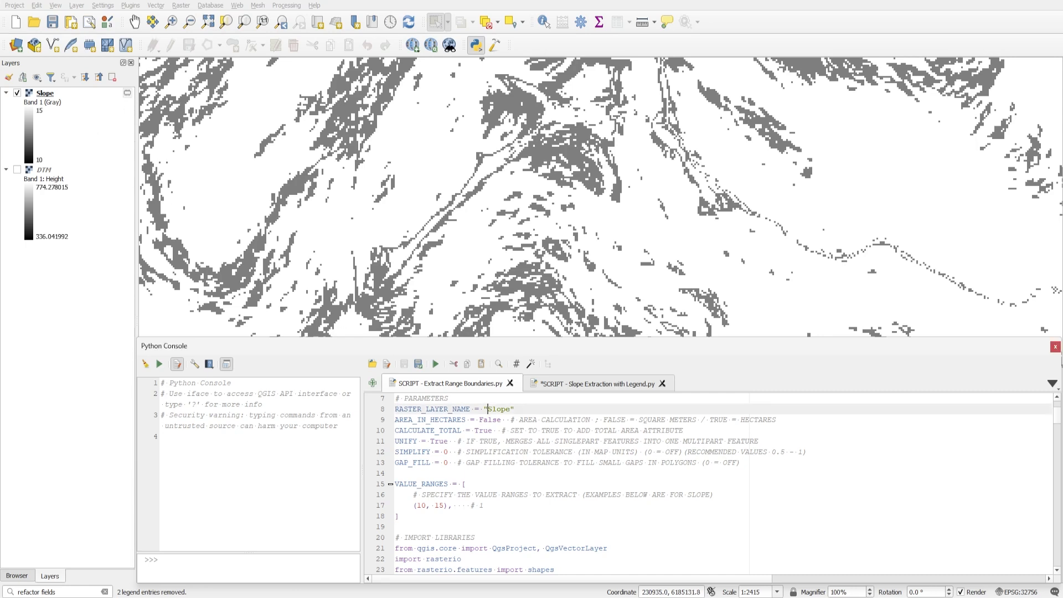
pyautogui.moveTo(488, 409); pyautogui.dragTo(510, 409)
pyautogui.moveTo(396, 484); pyautogui.dragTo(485, 506)
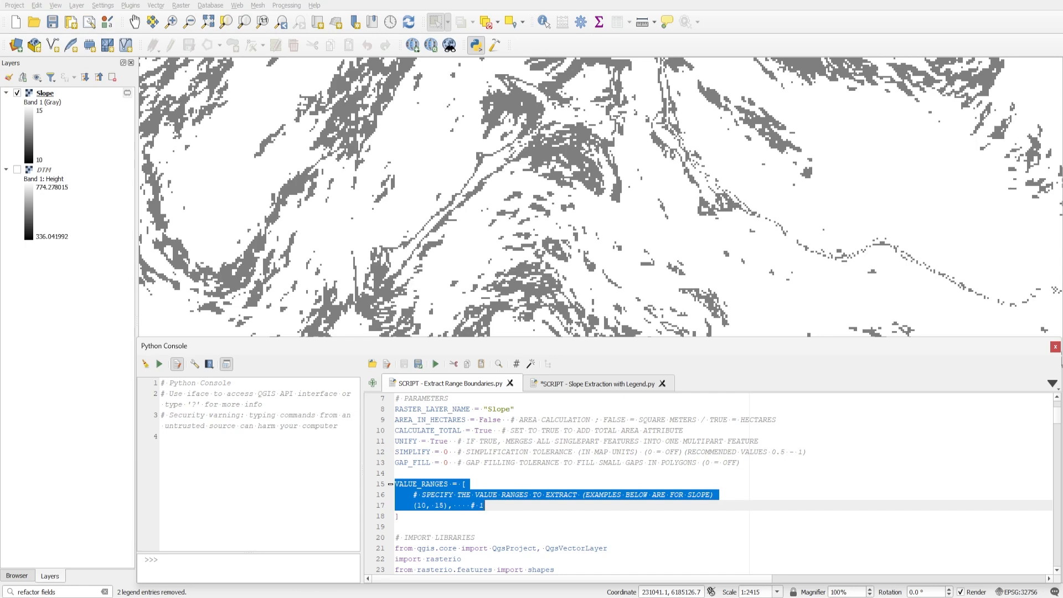
pyautogui.click(427, 508)
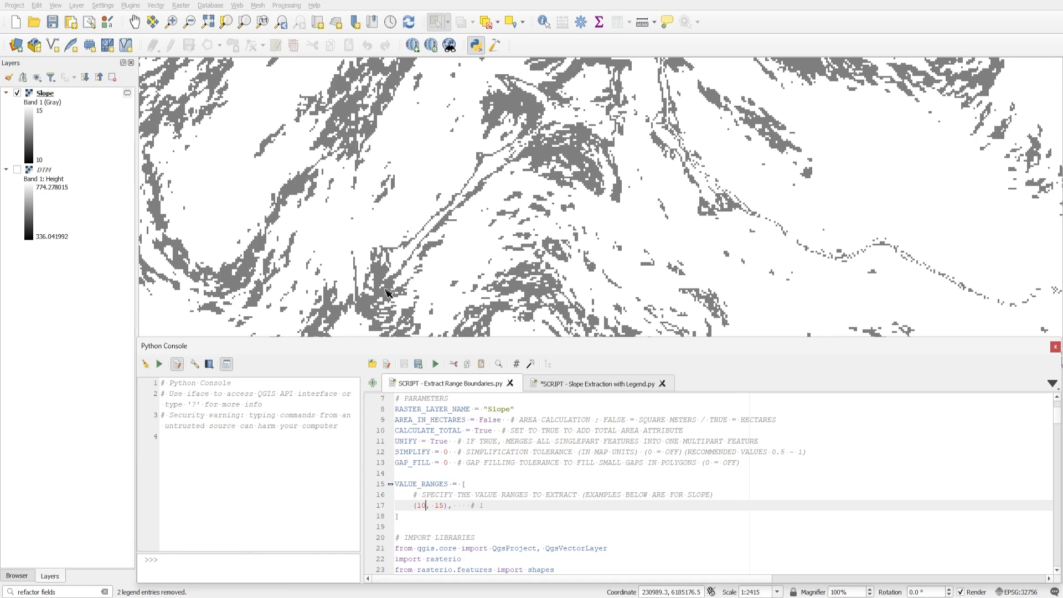
pyautogui.moveTo(414, 505); pyautogui.dragTo(425, 505)
# Set AREA_IN_HECTARES to True in the Extract Range Boundaries script and review the UNIFY and CALCULATE_TOTAL parameters.
pyautogui.moveTo(502, 419); pyautogui.dragTo(480, 420)
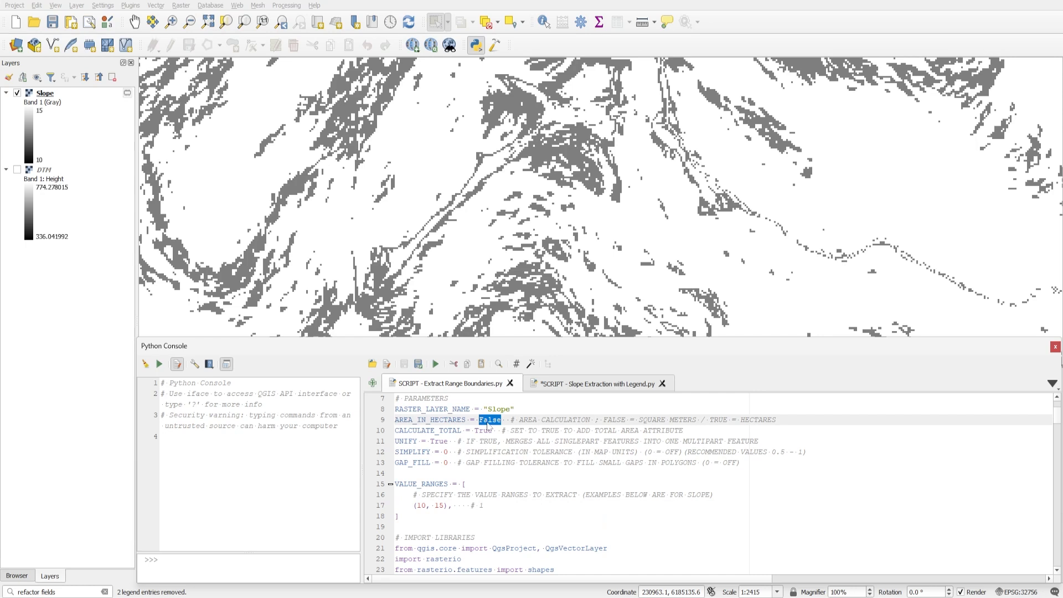
pyautogui.write('True')
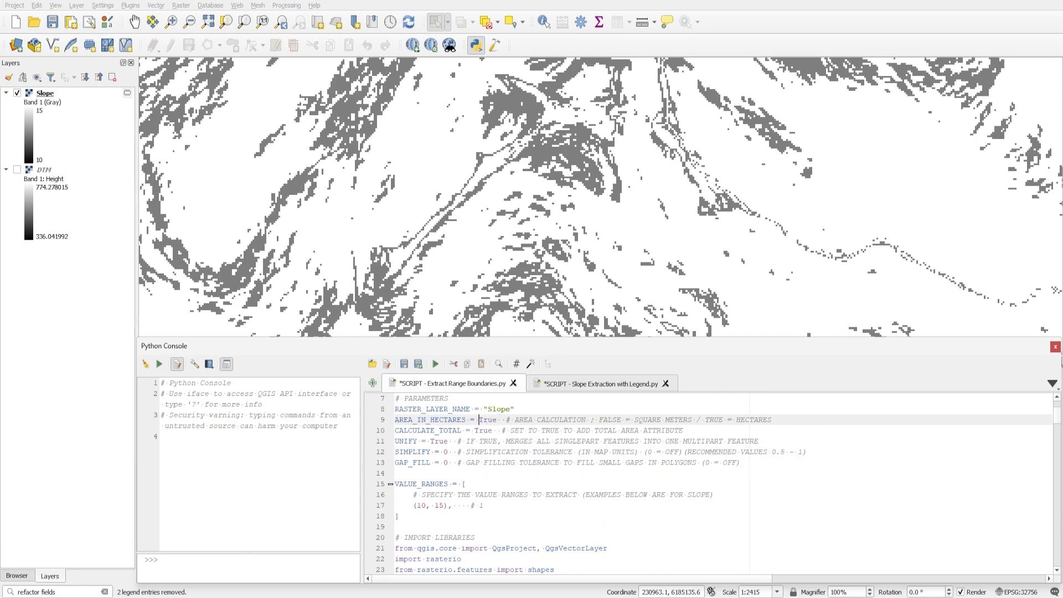
pyautogui.click(524, 442)
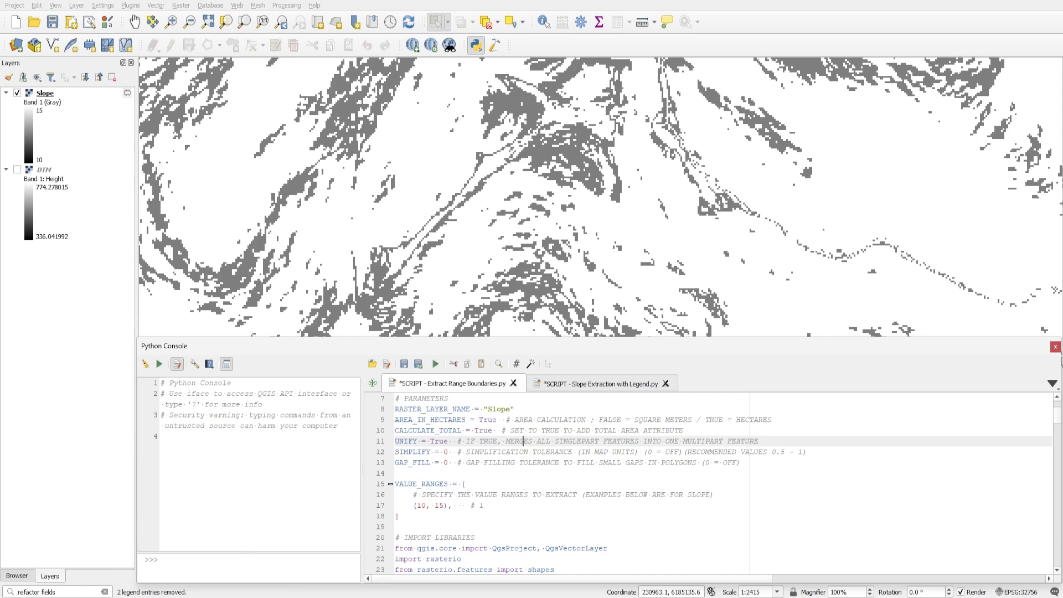
pyautogui.click(395, 431)
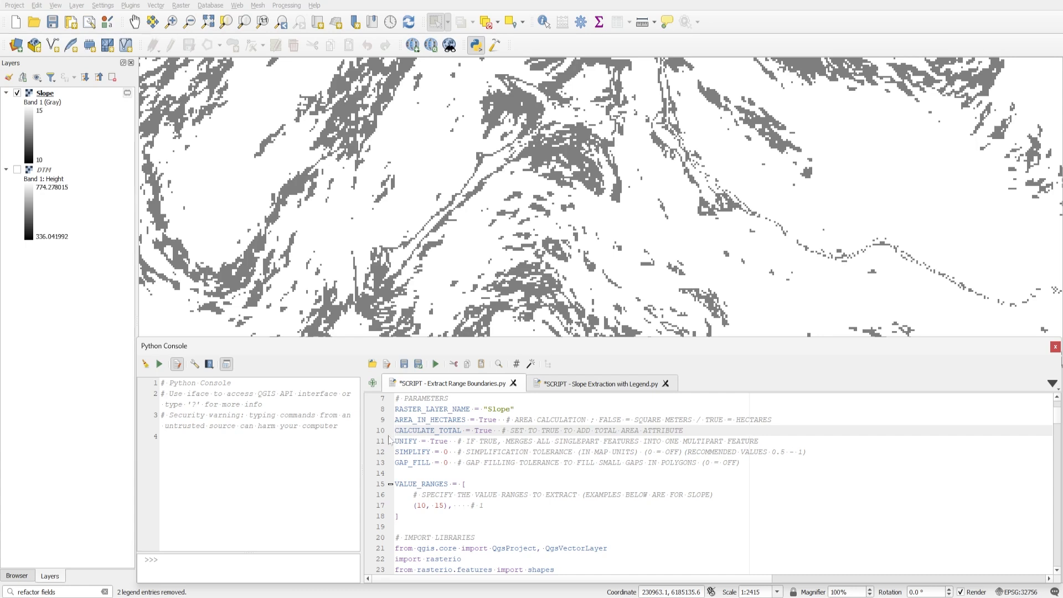
# Review the CALCULATE_TOTAL, GAP_FILL and SIMPLIFY parameters in the script and inspect the small gaps in the slope areas on the map.
pyautogui.hotkey('shift', 'Right')
pyautogui.hotkey('shift', 'Right')
pyautogui.hotkey('shift', 'Right')
pyautogui.hotkey('shift', 'Right')
pyautogui.hotkey('shift', 'Right')
pyautogui.hotkey('shift', 'Right')
pyautogui.hotkey('shift', 'Right')
pyautogui.hotkey('shift', 'Right')
pyautogui.hotkey('shift', 'Right')
pyautogui.hotkey('shift', 'Right')
pyautogui.hotkey('shift', 'Right')
pyautogui.hotkey('shift', 'Right')
pyautogui.hotkey('shift', 'Right')
pyautogui.hotkey('shift', 'Right')
pyautogui.hotkey('shift', 'Right')
pyautogui.hotkey('shift', 'Right')
pyautogui.hotkey('shift', 'Left')
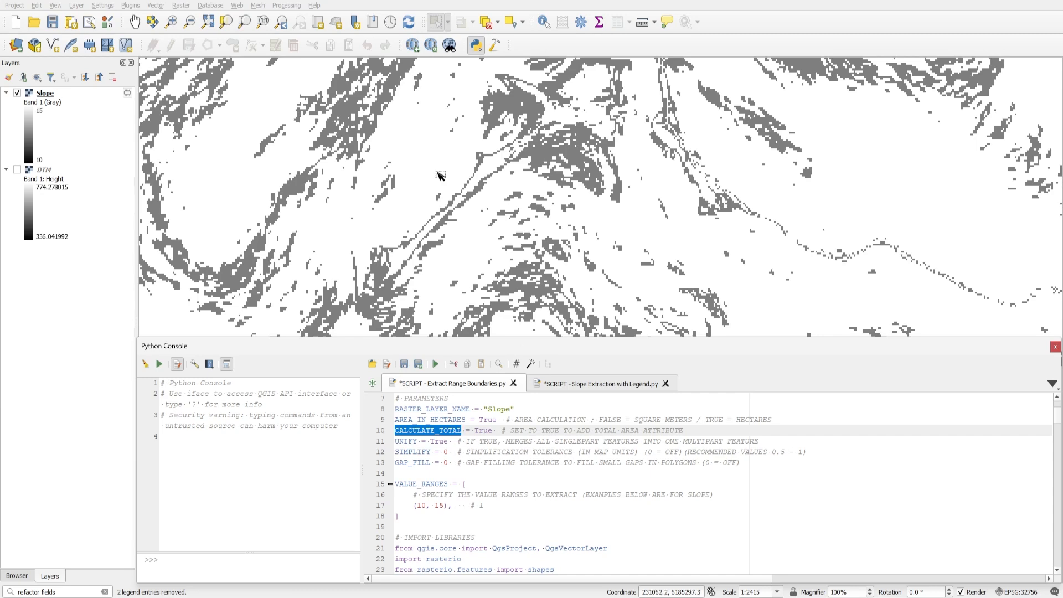
pyautogui.moveTo(344, 125); pyautogui.dragTo(402, 198)
pyautogui.scroll(2, 391, 170)
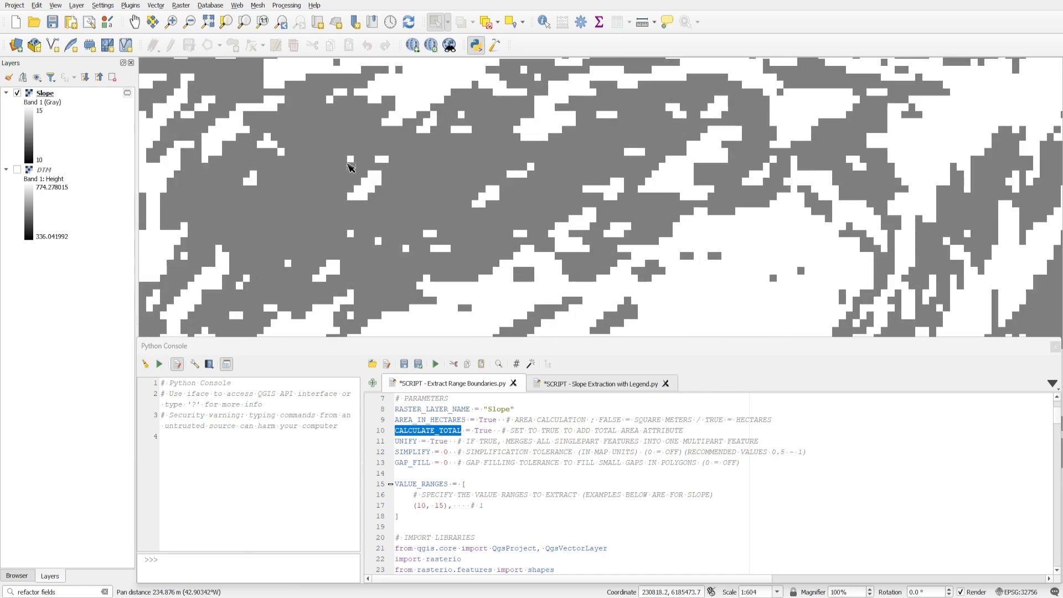
pyautogui.moveTo(440, 166); pyautogui.dragTo(465, 162)
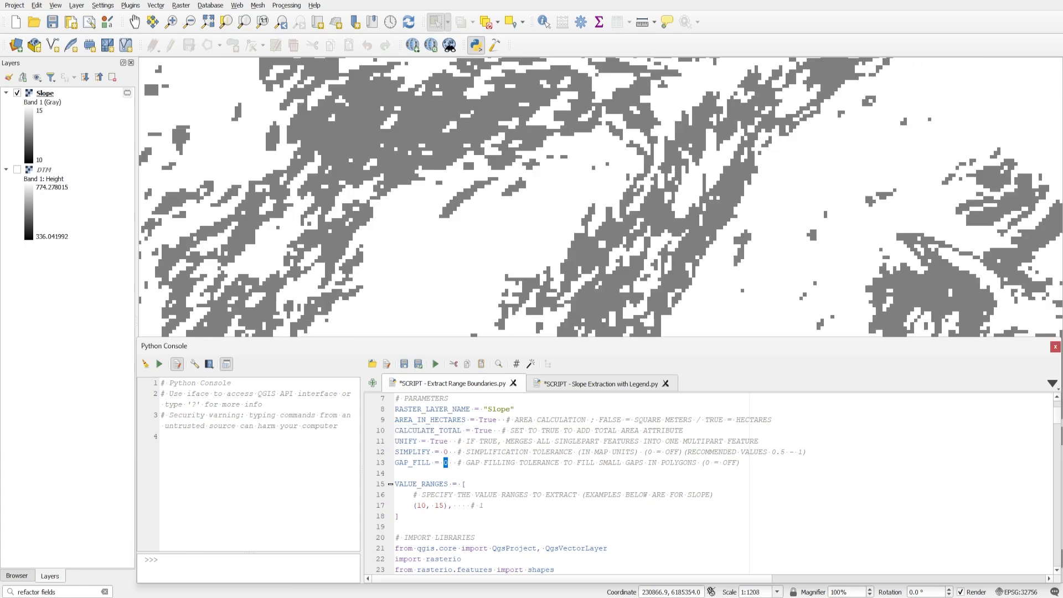
pyautogui.moveTo(395, 463); pyautogui.dragTo(448, 463)
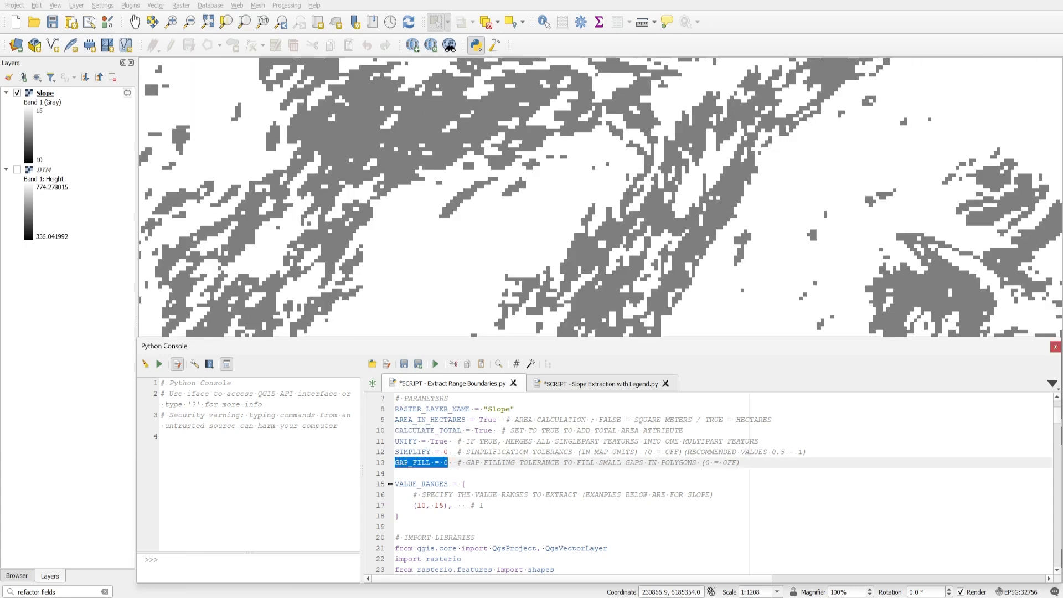
pyautogui.click(463, 474)
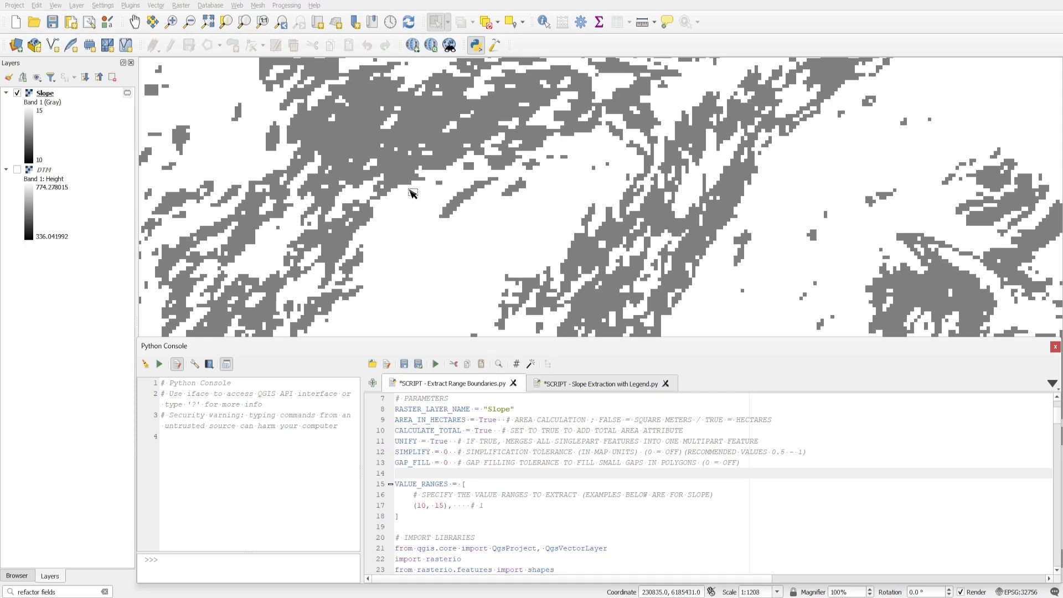
pyautogui.doubleClick(446, 452)
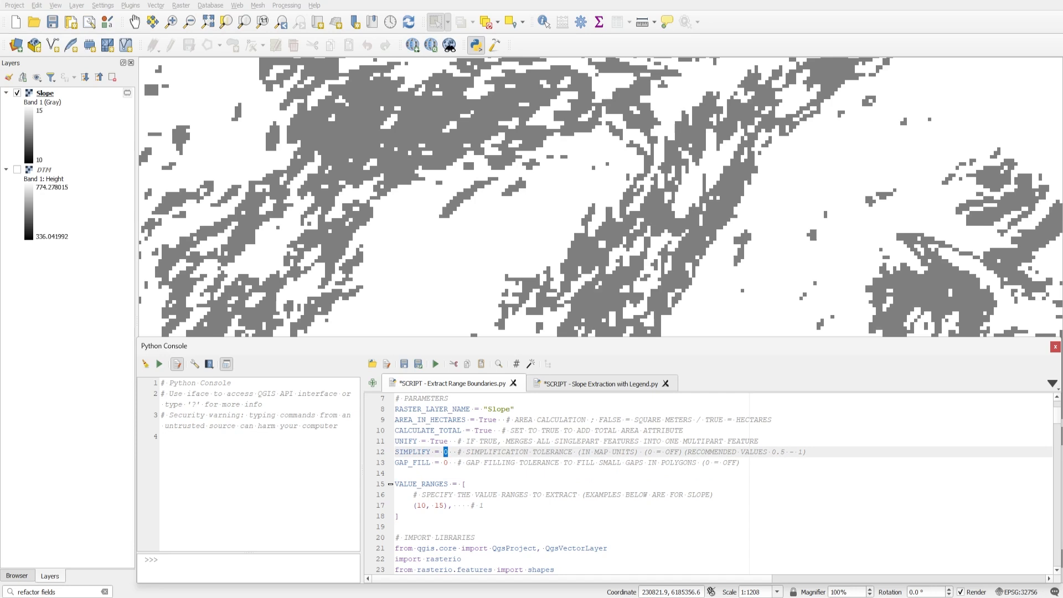
# Run the Extract Range Boundaries script on the Slope layer for the (10, 15) value range.
pyautogui.moveTo(488, 410); pyautogui.dragTo(510, 410)
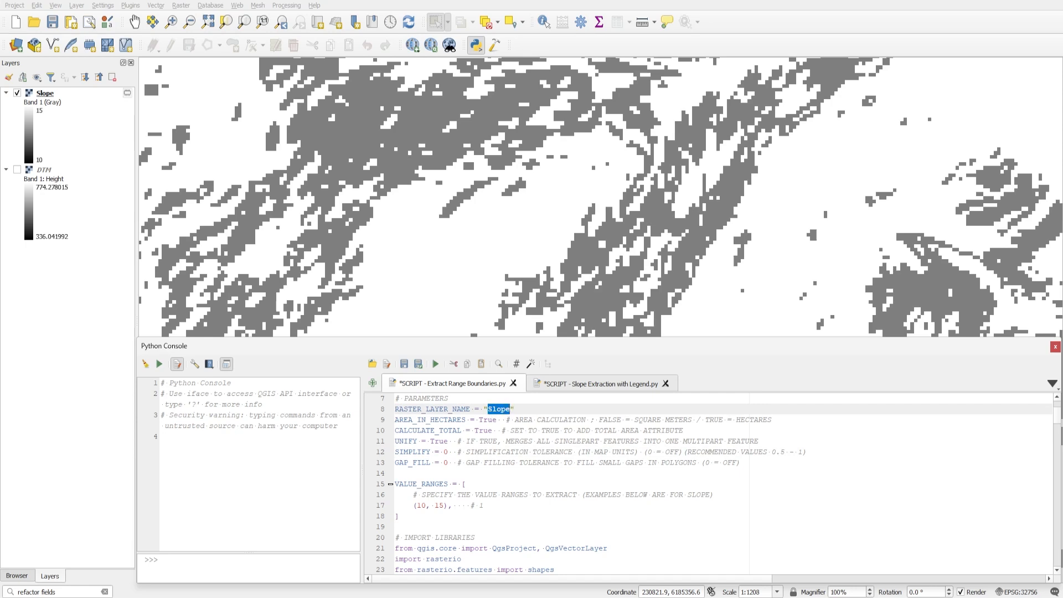
pyautogui.moveTo(414, 506); pyautogui.dragTo(447, 505)
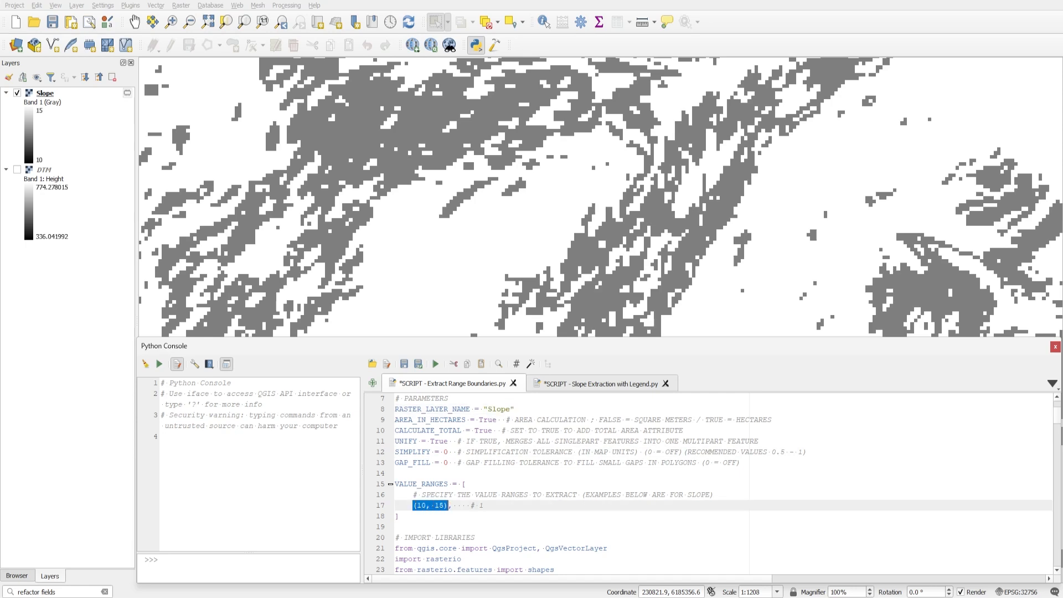
pyautogui.click(435, 365)
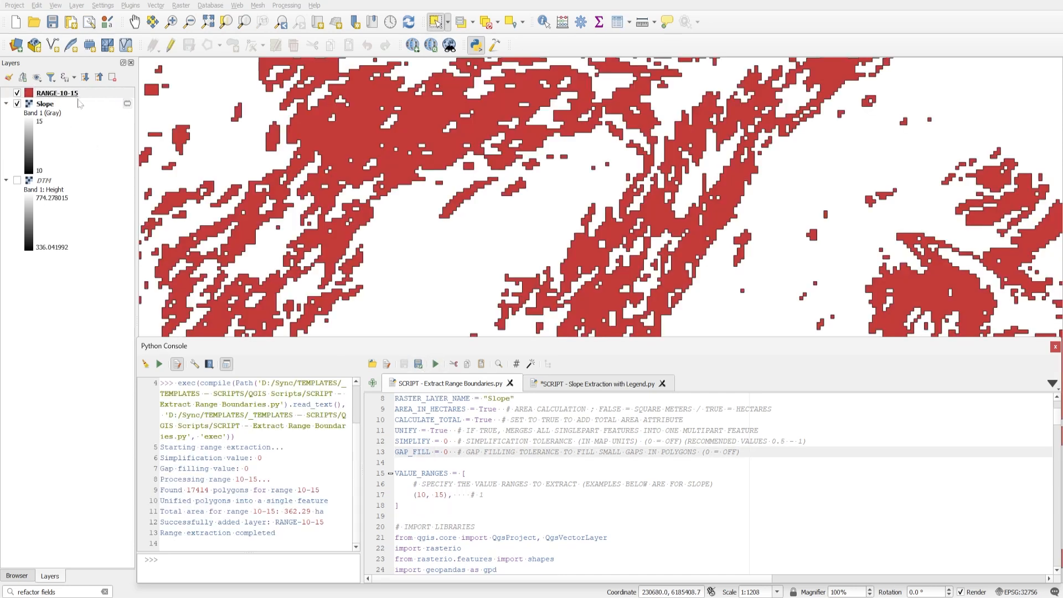
# Compare the RANGE-10-15 layer with the Slope raster by switching its visibility, and review the area fields in its attribute table.
pyautogui.moveTo(417, 495); pyautogui.dragTo(445, 494)
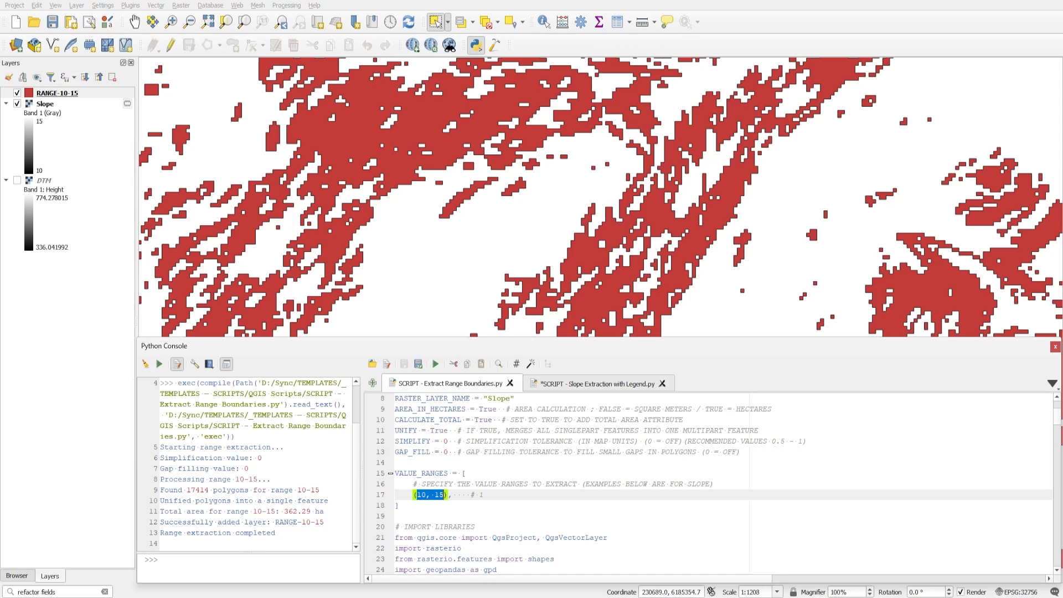
pyautogui.click(17, 93)
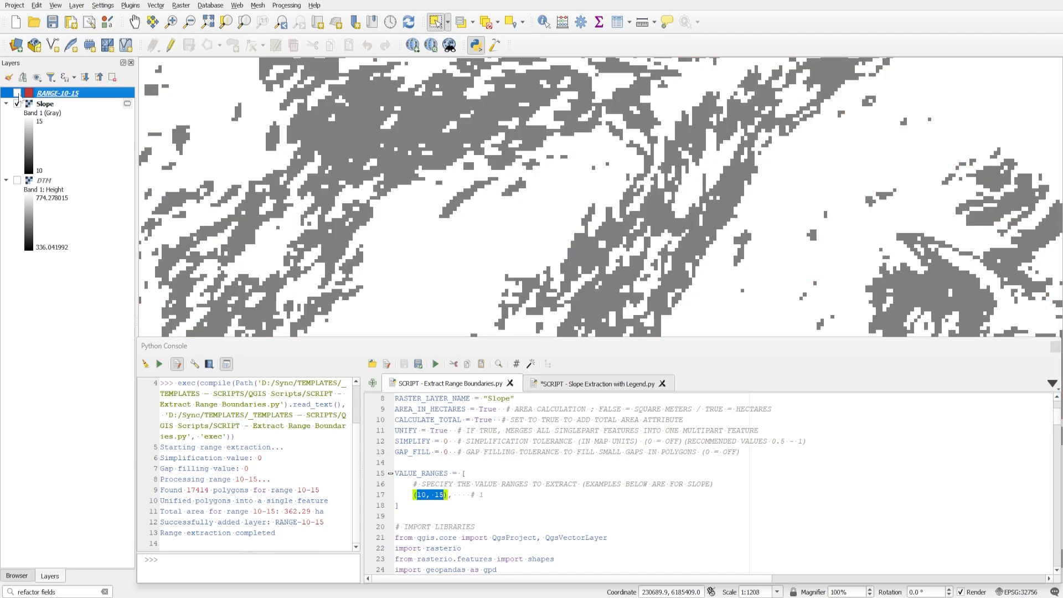
pyautogui.click(17, 93)
pyautogui.click(18, 93)
pyautogui.click(17, 93)
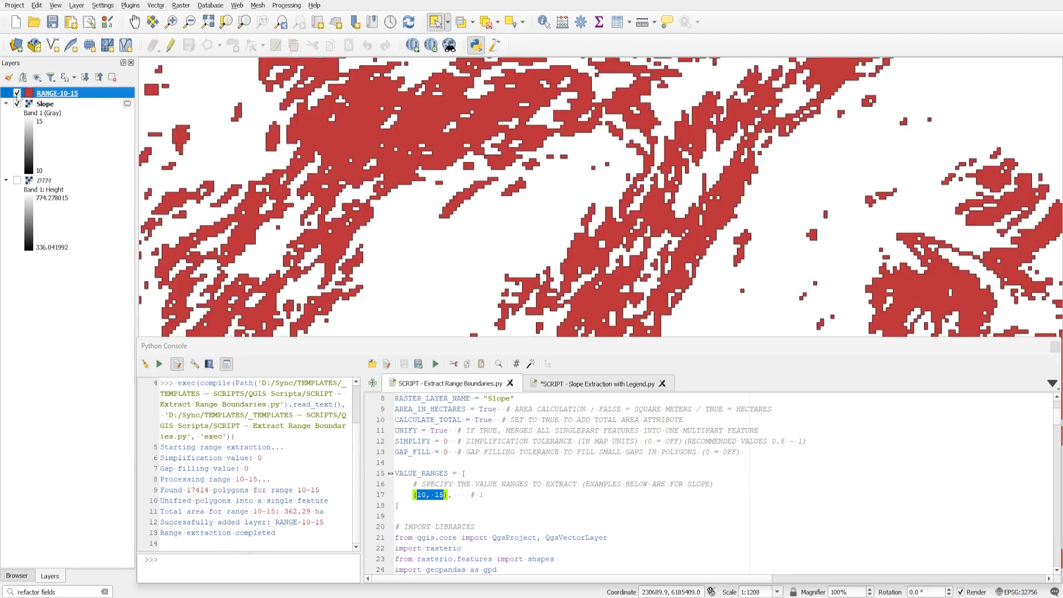
pyautogui.click(17, 93)
pyautogui.click(18, 93)
pyautogui.click(17, 93)
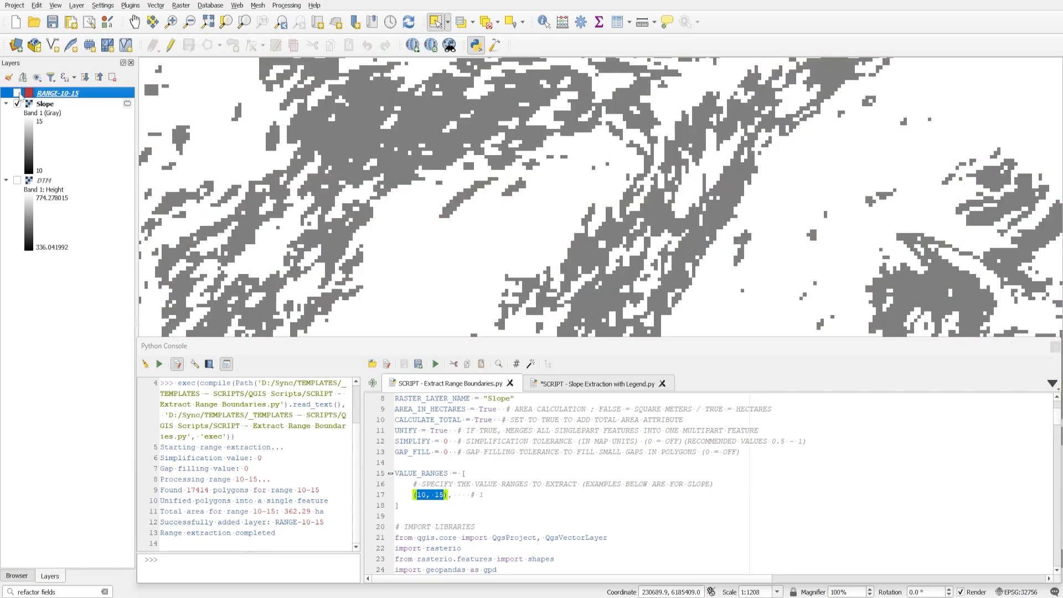
pyautogui.click(17, 93)
pyautogui.click(617, 23)
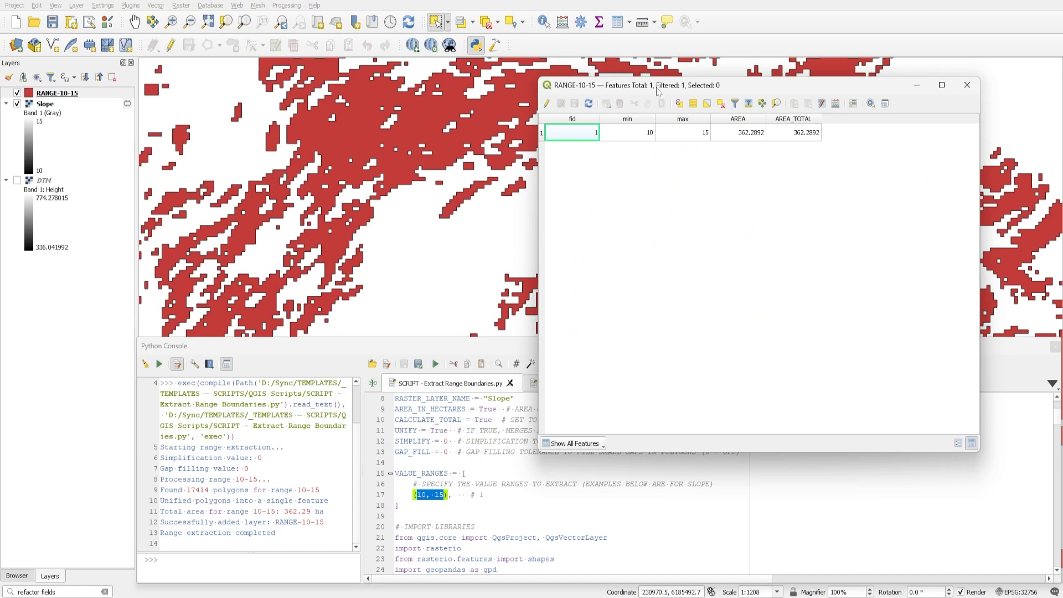
pyautogui.moveTo(657, 86); pyautogui.dragTo(206, 69)
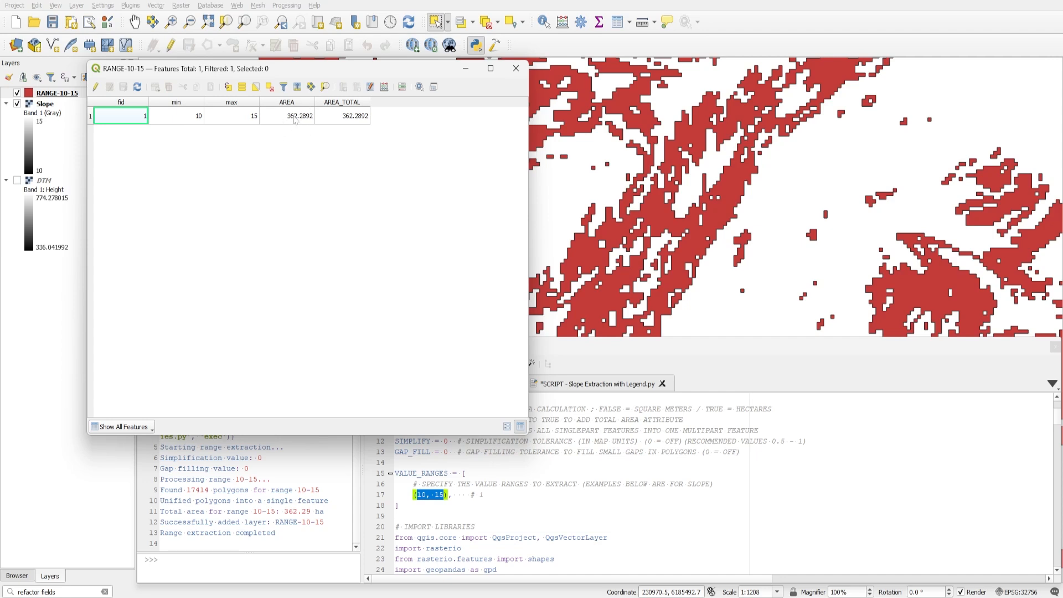
# Rerun the range extraction with UNIFY set to False and review the attribute table of the new RANGE-10-15 layer.
pyautogui.scroll(1, 610, 499)
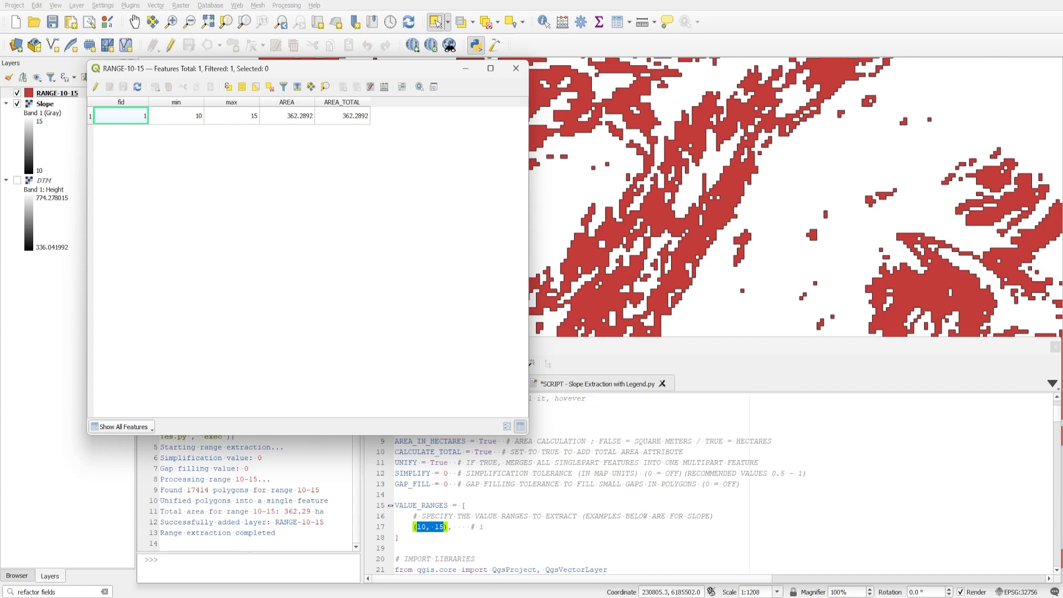
pyautogui.doubleClick(439, 462)
pyautogui.write('Fa')
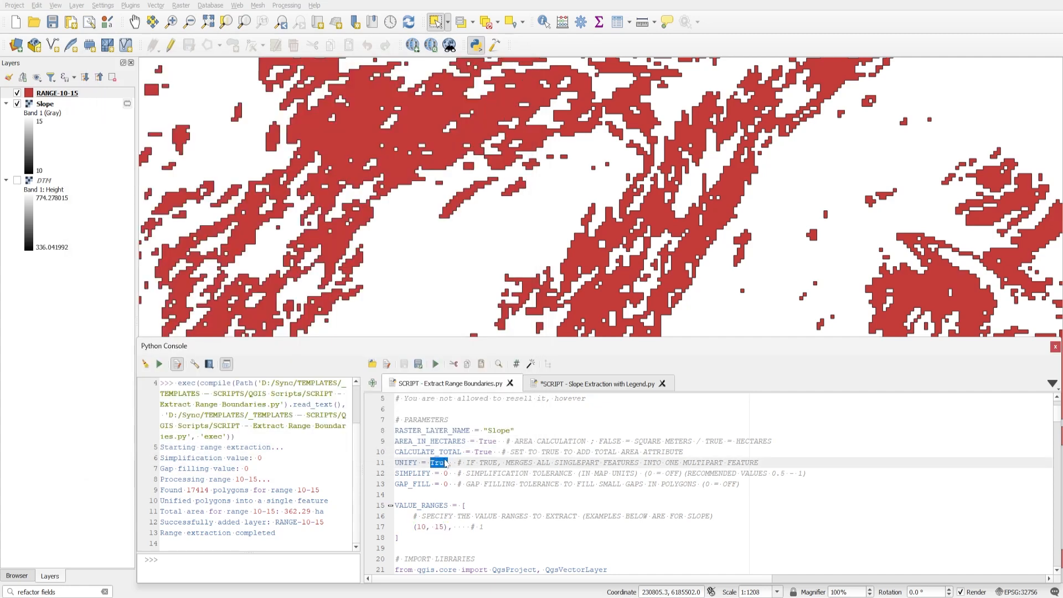
pyautogui.write('lse')
pyautogui.click(470, 452)
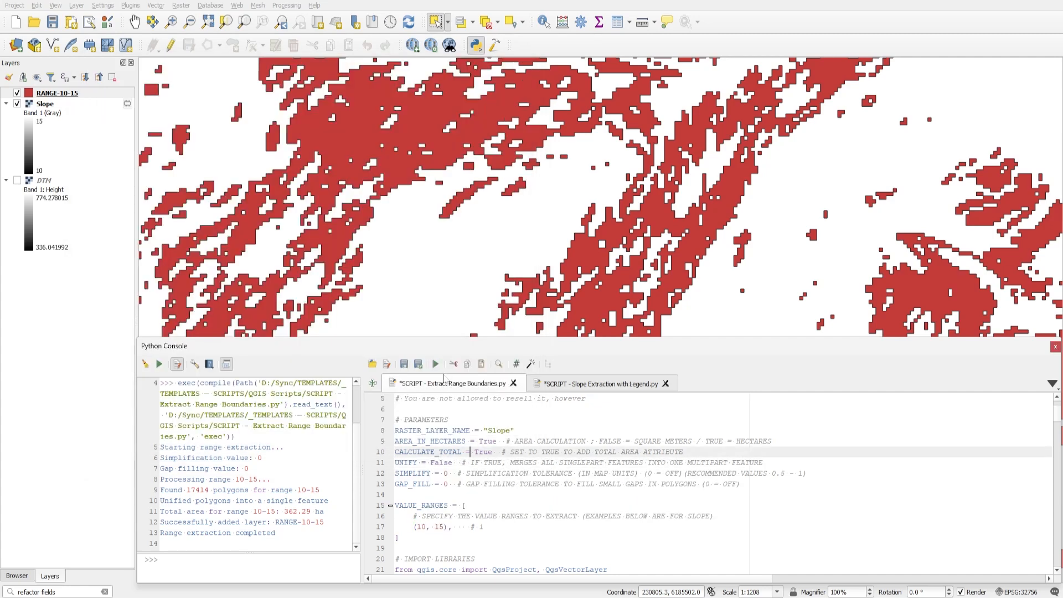
pyautogui.click(436, 364)
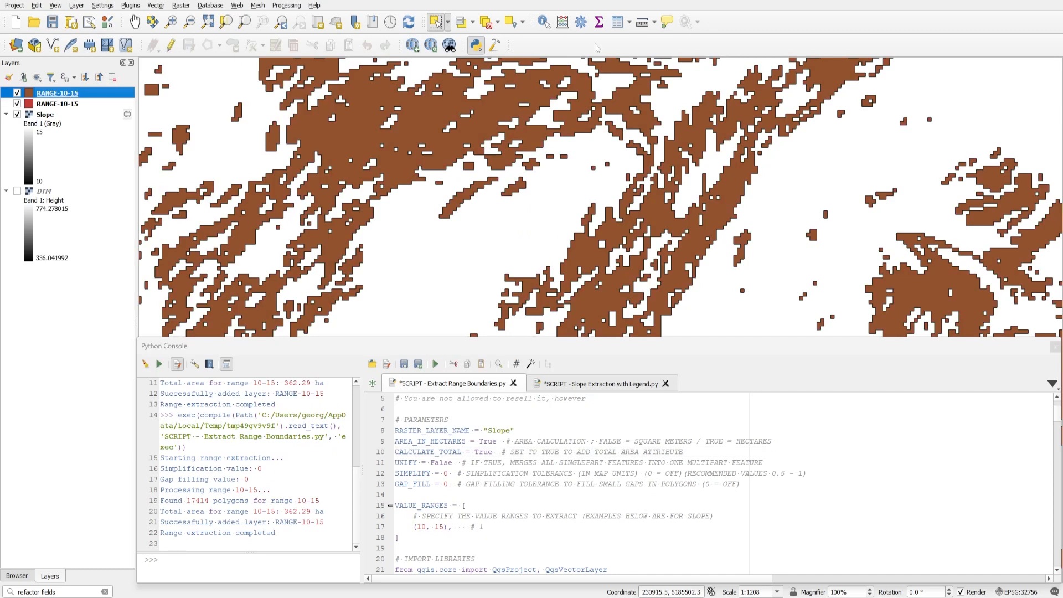
pyautogui.click(617, 23)
pyautogui.moveTo(721, 75); pyautogui.dragTo(407, 74)
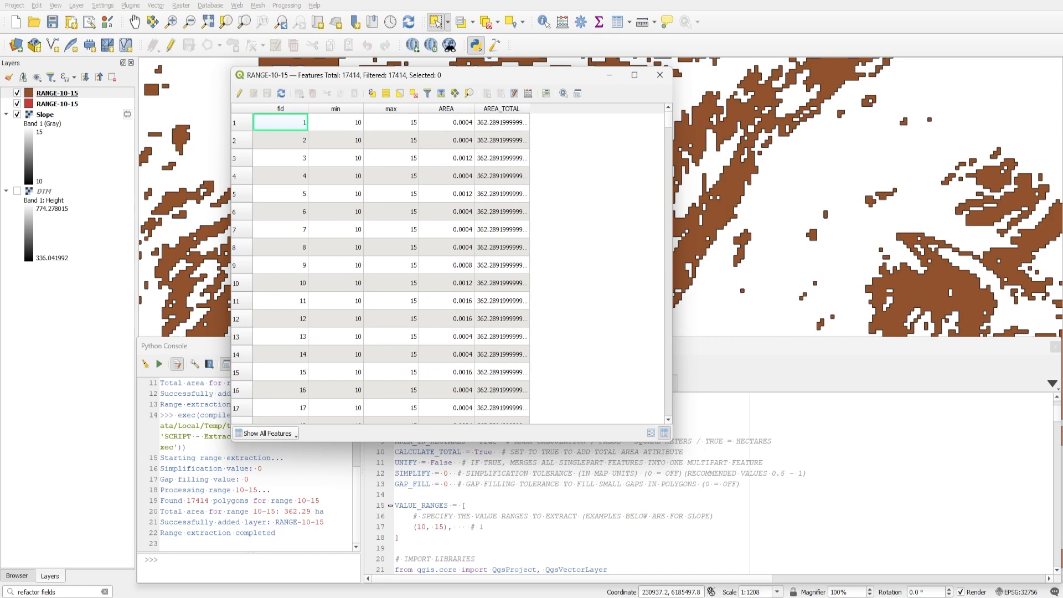
# Rerun the range extraction with SIMPLIFY set to 2 and inspect the simplified polygon outlines up close.
pyautogui.moveTo(475, 452); pyautogui.dragTo(448, 474)
pyautogui.write('1')
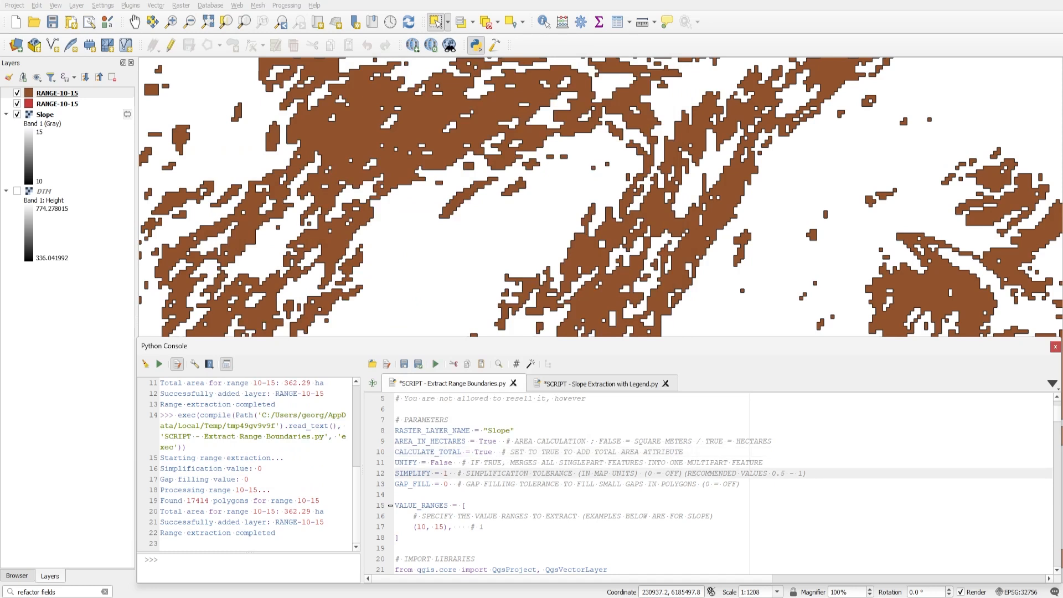
pyautogui.press('BackSpace')
pyautogui.write('2')
pyautogui.moveTo(338, 194); pyautogui.dragTo(394, 214)
pyautogui.click(436, 365)
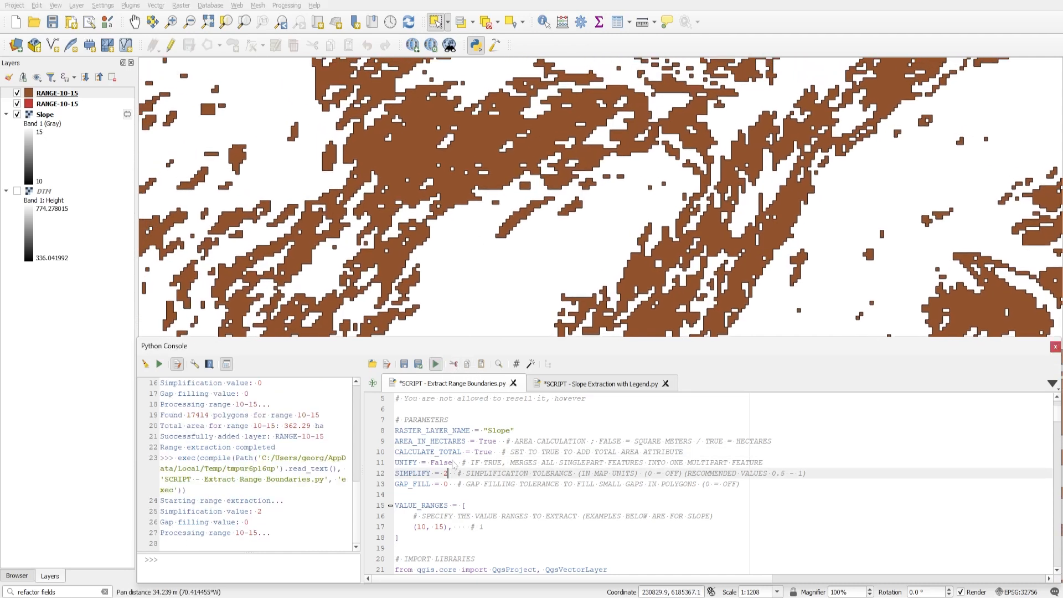
pyautogui.scroll(2, 408, 189)
pyautogui.scroll(-1, 407, 189)
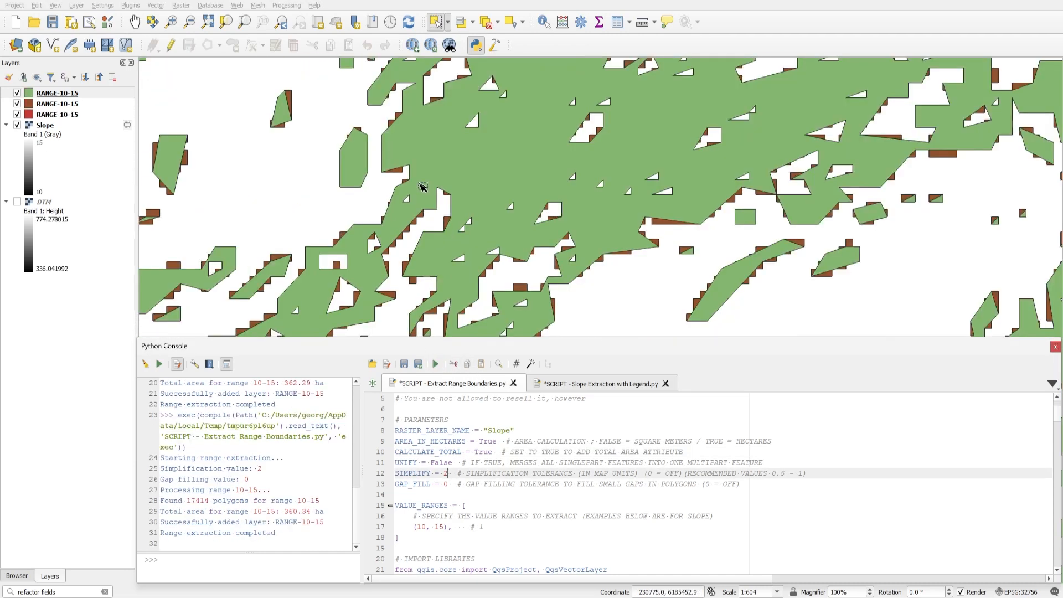
pyautogui.moveTo(479, 156); pyautogui.dragTo(384, 193)
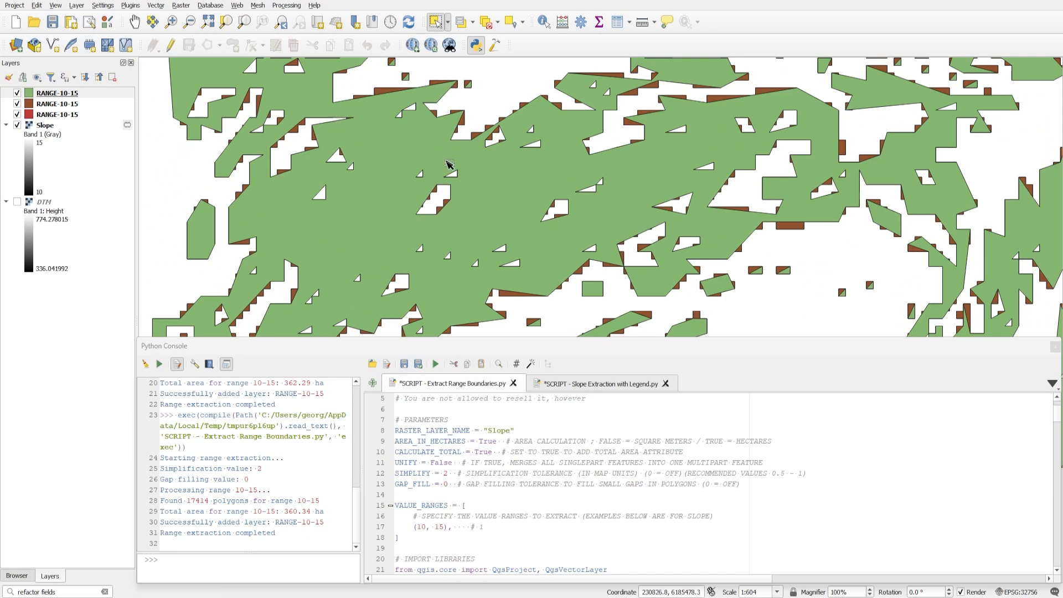
pyautogui.moveTo(513, 278); pyautogui.dragTo(442, 188)
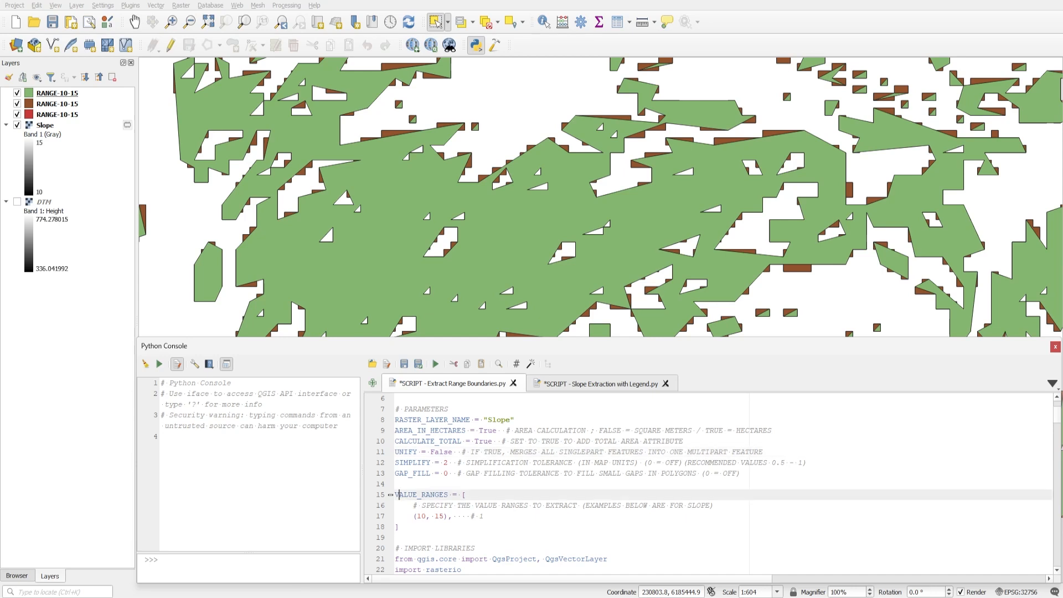
# Replace VALUE_RANGES with 0–3, 3–5, 5–8, 8–10, 5-unit ranges from 10 to 45 and (45, 00), and set SIMPLIFY to 0.
pyautogui.moveTo(399, 494); pyautogui.dragTo(470, 515)
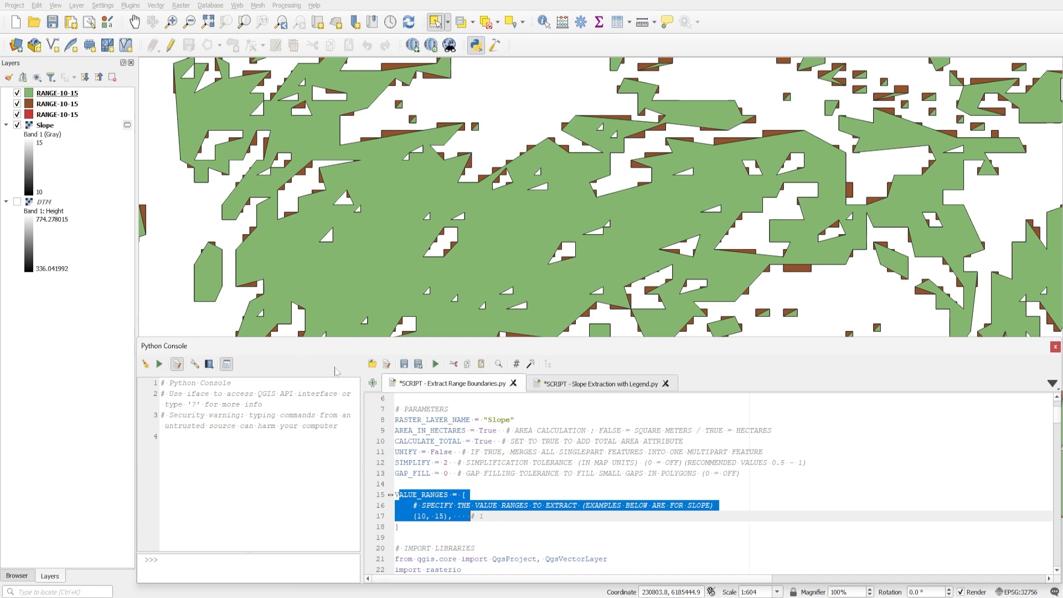
pyautogui.write('VALUE_RANGES = [     # SPECIFY THE VALUE RANGES TO EXTRACT (EXAMPLES BELOW ARE FOR SLOPE)     (0, 3),    # 1     (3, 5),    # 2     (5, 8),    # 3     (8, 10),   # 4     (10, 15),  # 5     (15, 20),  # 6     (20, 25),  # 7     (25, 30),  # 8     (30, 35),  # 9     (35, 40),  # 10     (40, 45),  # 11     (45, 90)  # 12')
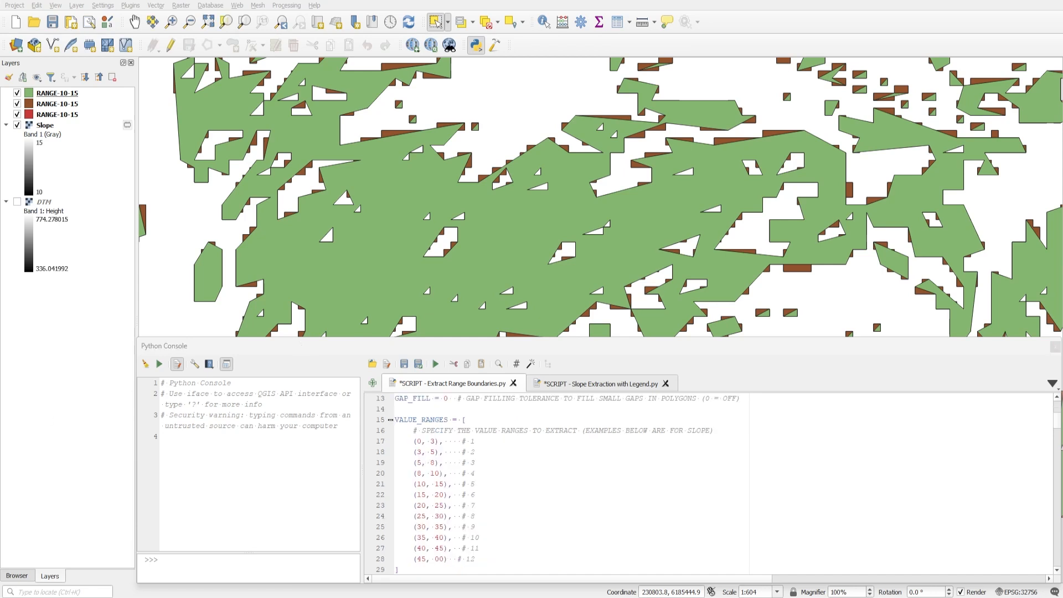
pyautogui.scroll(1, 571, 485)
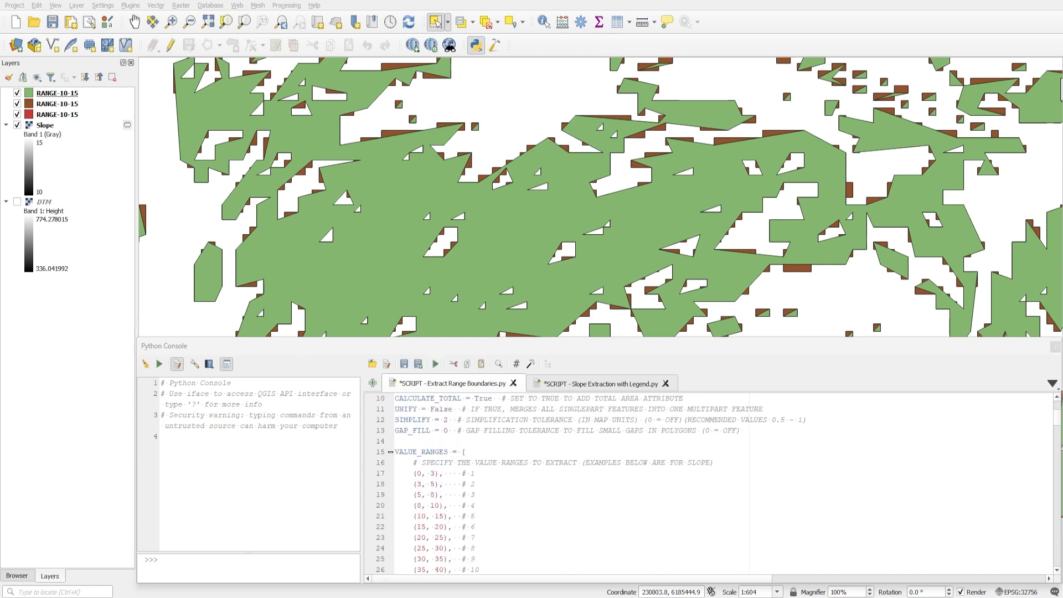
pyautogui.click(448, 430)
pyautogui.moveTo(448, 420); pyautogui.dragTo(444, 421)
pyautogui.write('0')
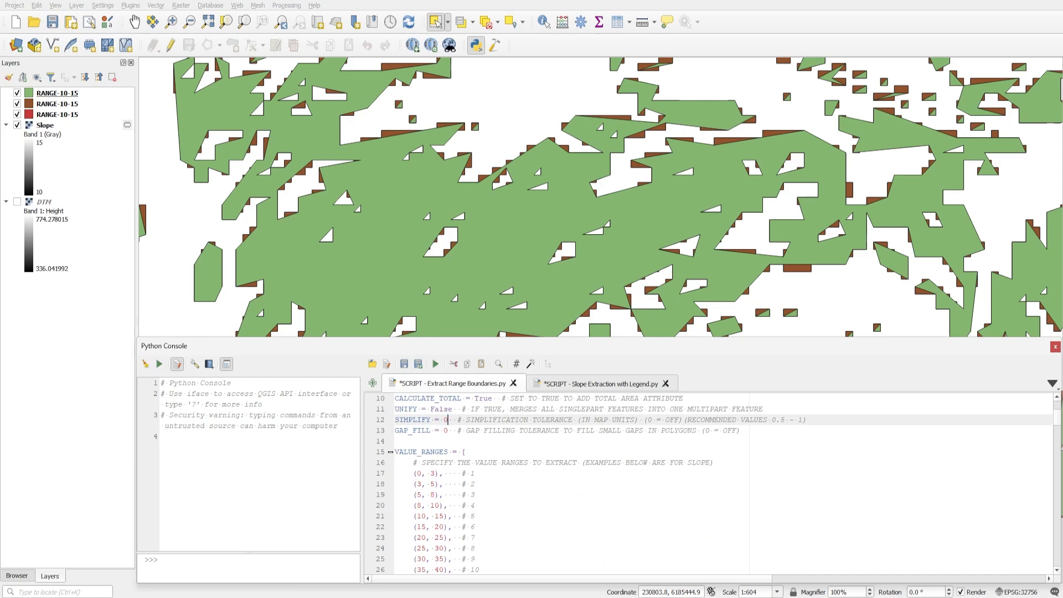
# Run the Extract Range Boundaries script for all the listed value ranges and view the resulting polygon layers on the map.
pyautogui.scroll(-2, 446, 421)
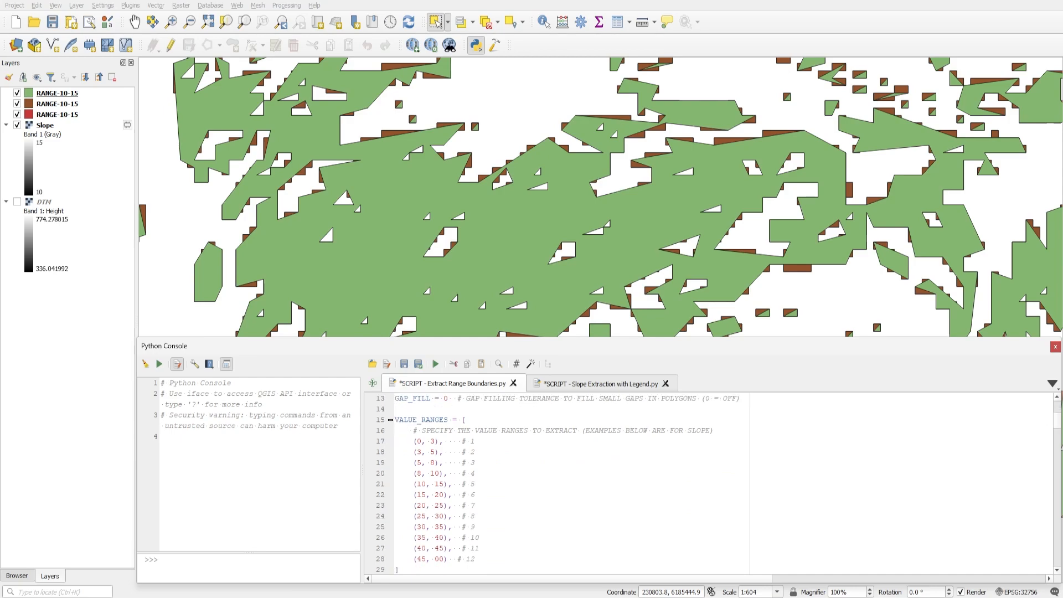
pyautogui.click(436, 365)
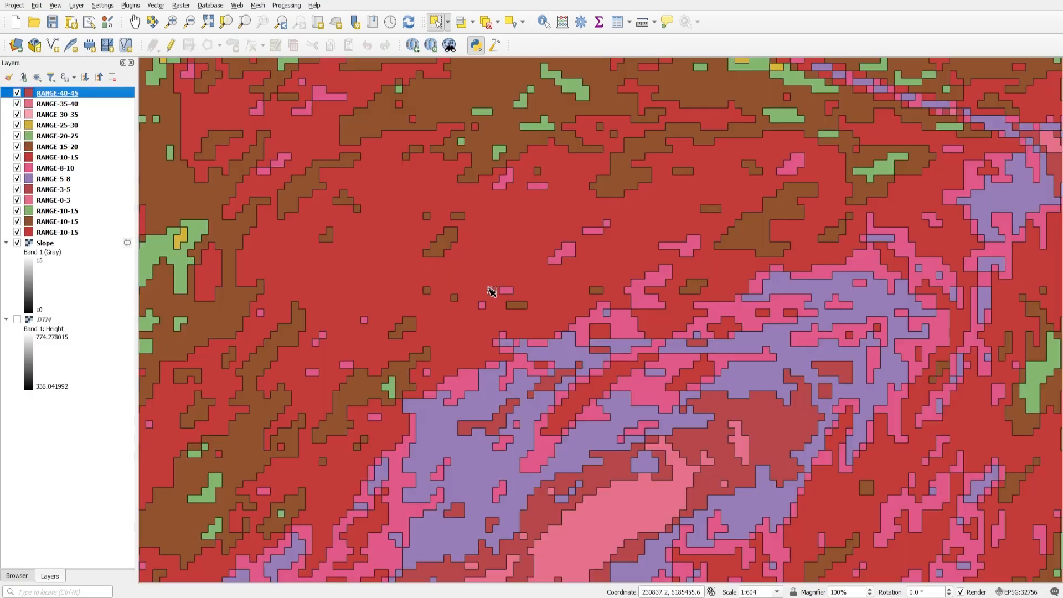
pyautogui.scroll(-3, 491, 290)
pyautogui.scroll(2, 504, 283)
pyautogui.moveTo(504, 284); pyautogui.dragTo(527, 287)
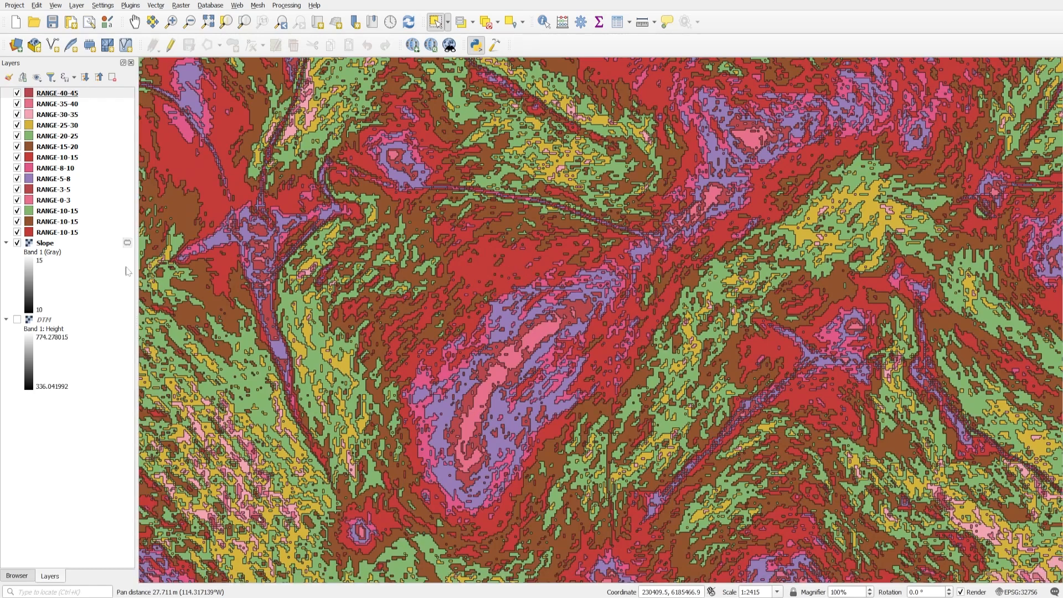
# Remove the three earlier RANGE-10-15 layers directly above Slope and close the Python Console.
pyautogui.click(66, 236)
pyautogui.keyDown('shift'); pyautogui.click(66, 214); pyautogui.keyUp('shift')
pyautogui.press('Delete')
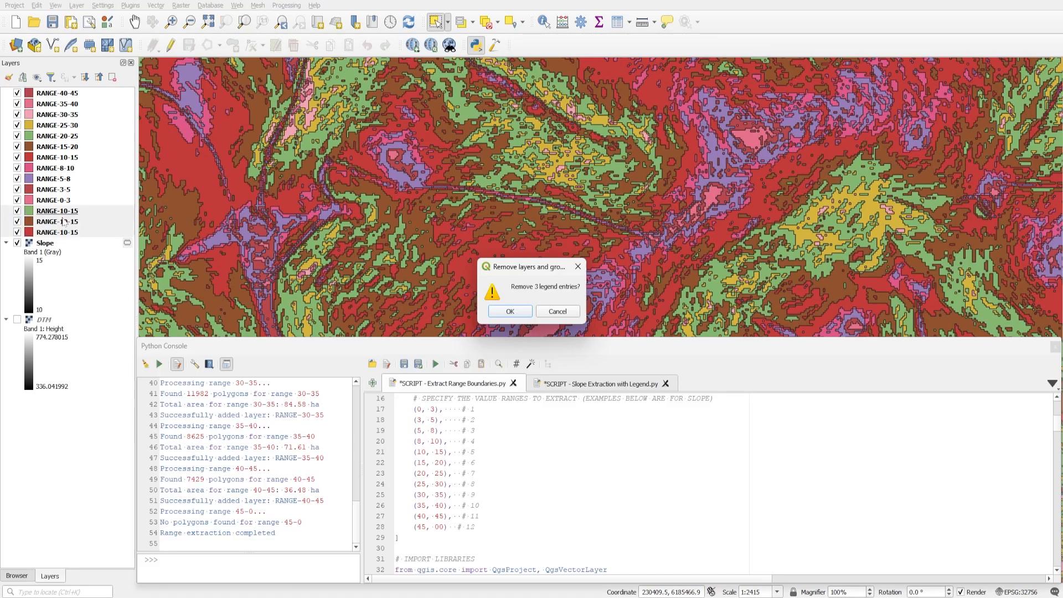
pyautogui.click(494, 312)
pyautogui.click(478, 44)
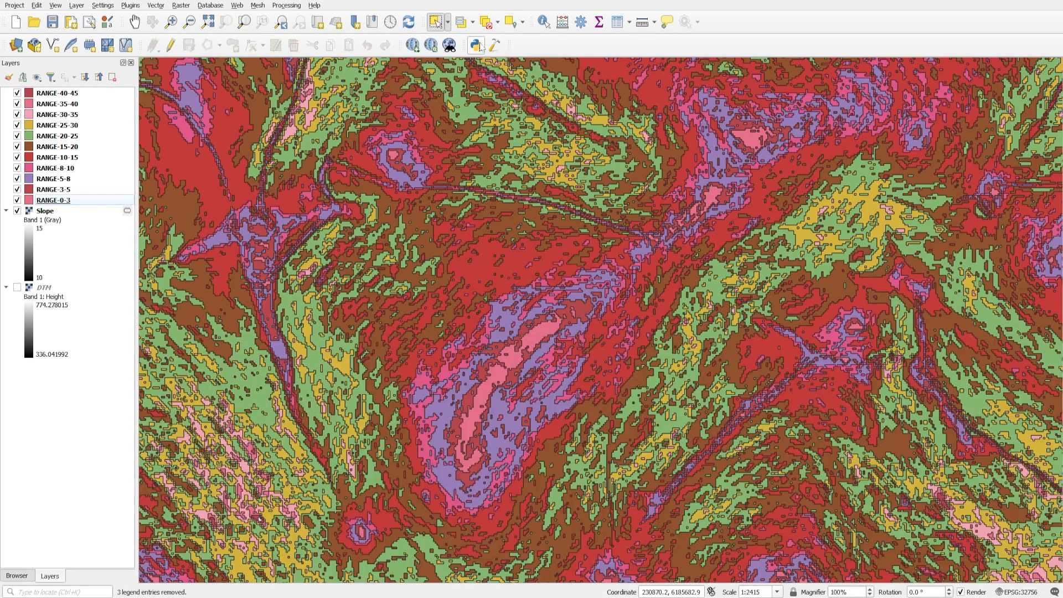
# Inspect the extracted slope range polygons across the wider terrain area.
pyautogui.scroll(-2, 518, 242)
pyautogui.moveTo(517, 242); pyautogui.dragTo(644, 242)
pyautogui.scroll(1, 515, 273)
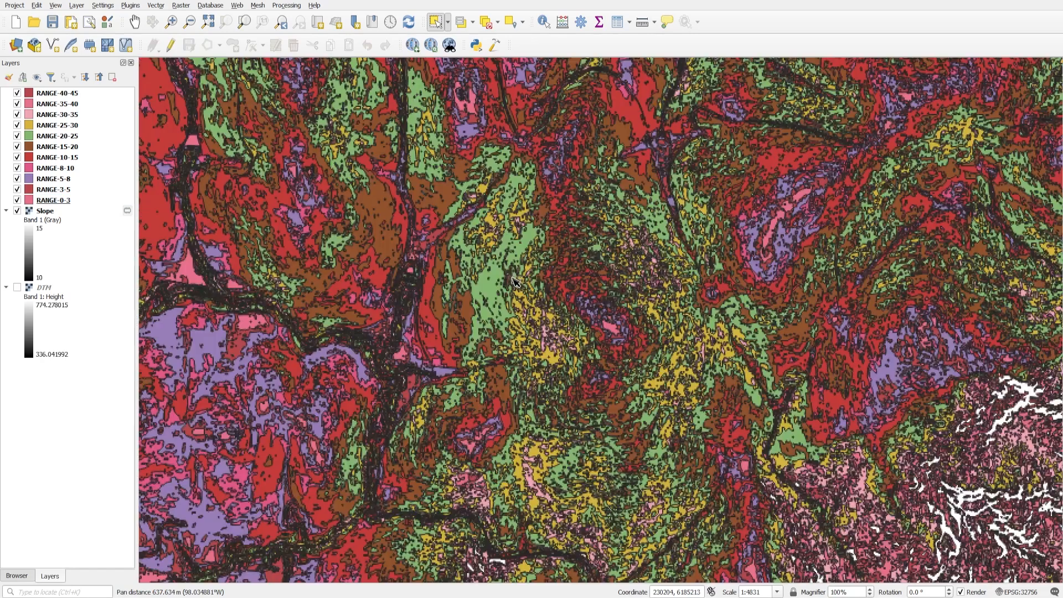
pyautogui.moveTo(405, 284); pyautogui.dragTo(562, 314)
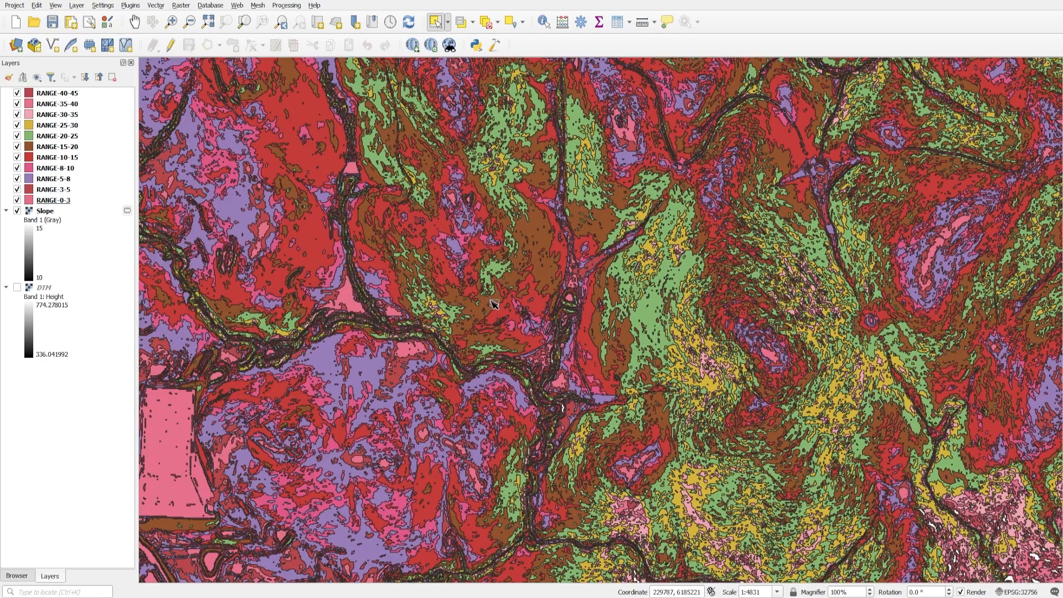